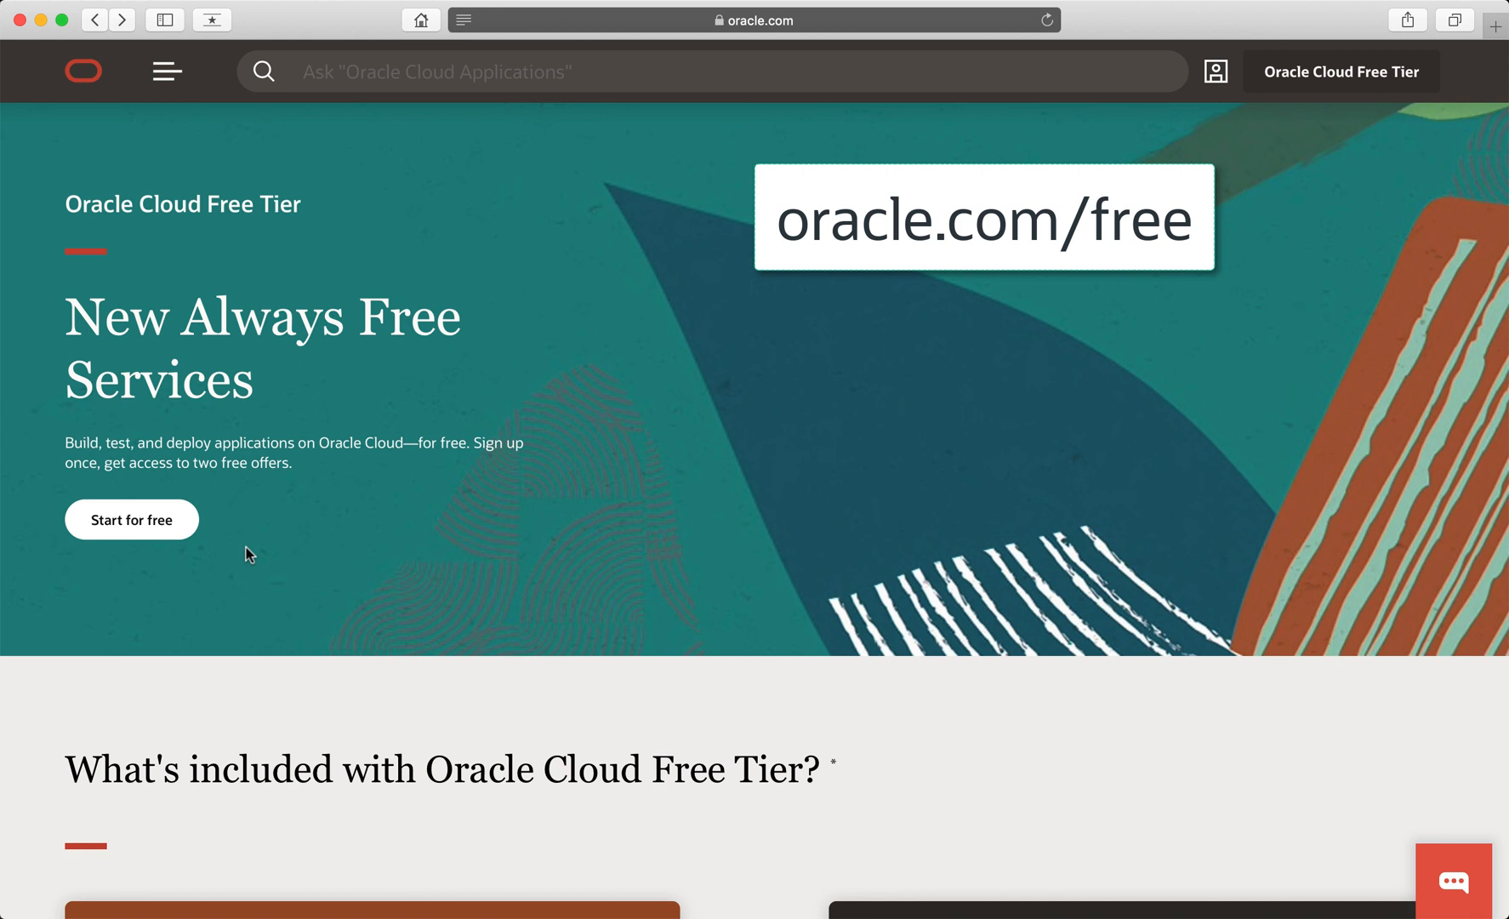
- Start the Free Tier sign-up and submit the email address and country
click(158, 529)
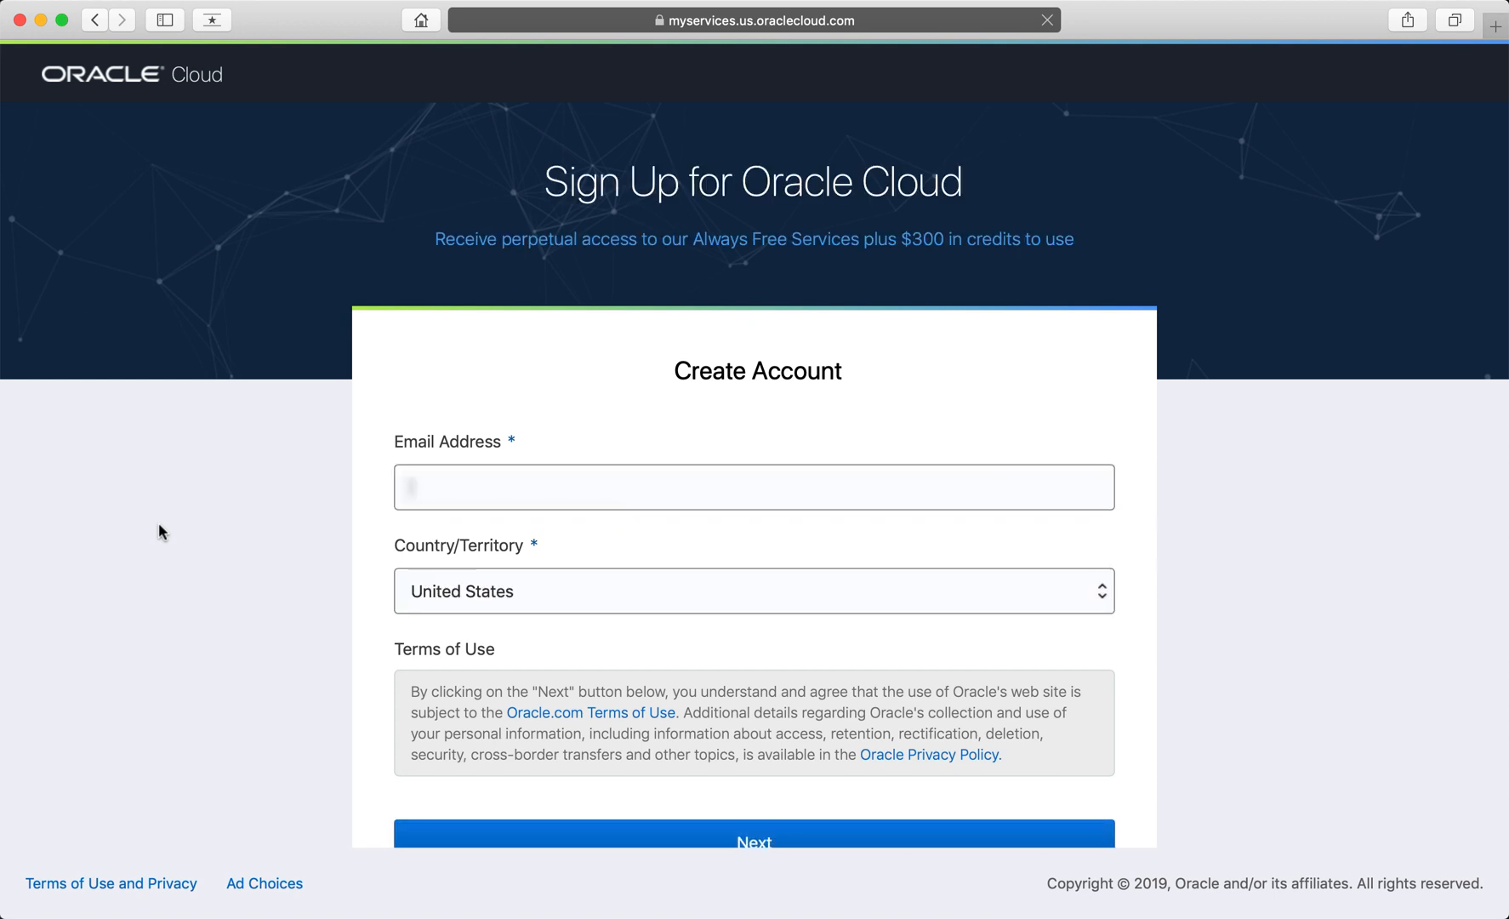
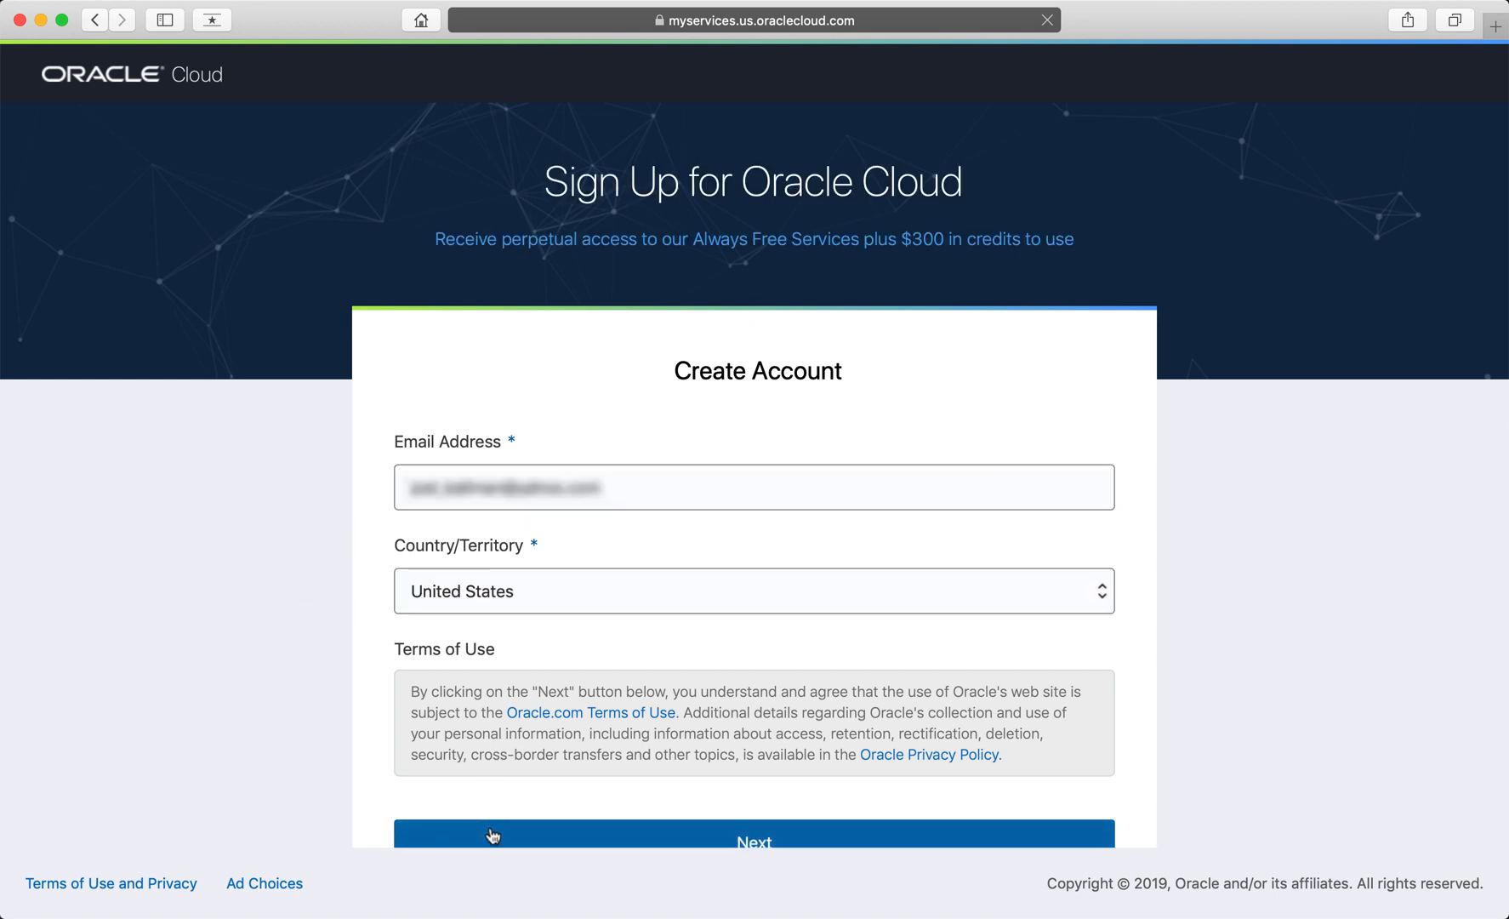
click(492, 834)
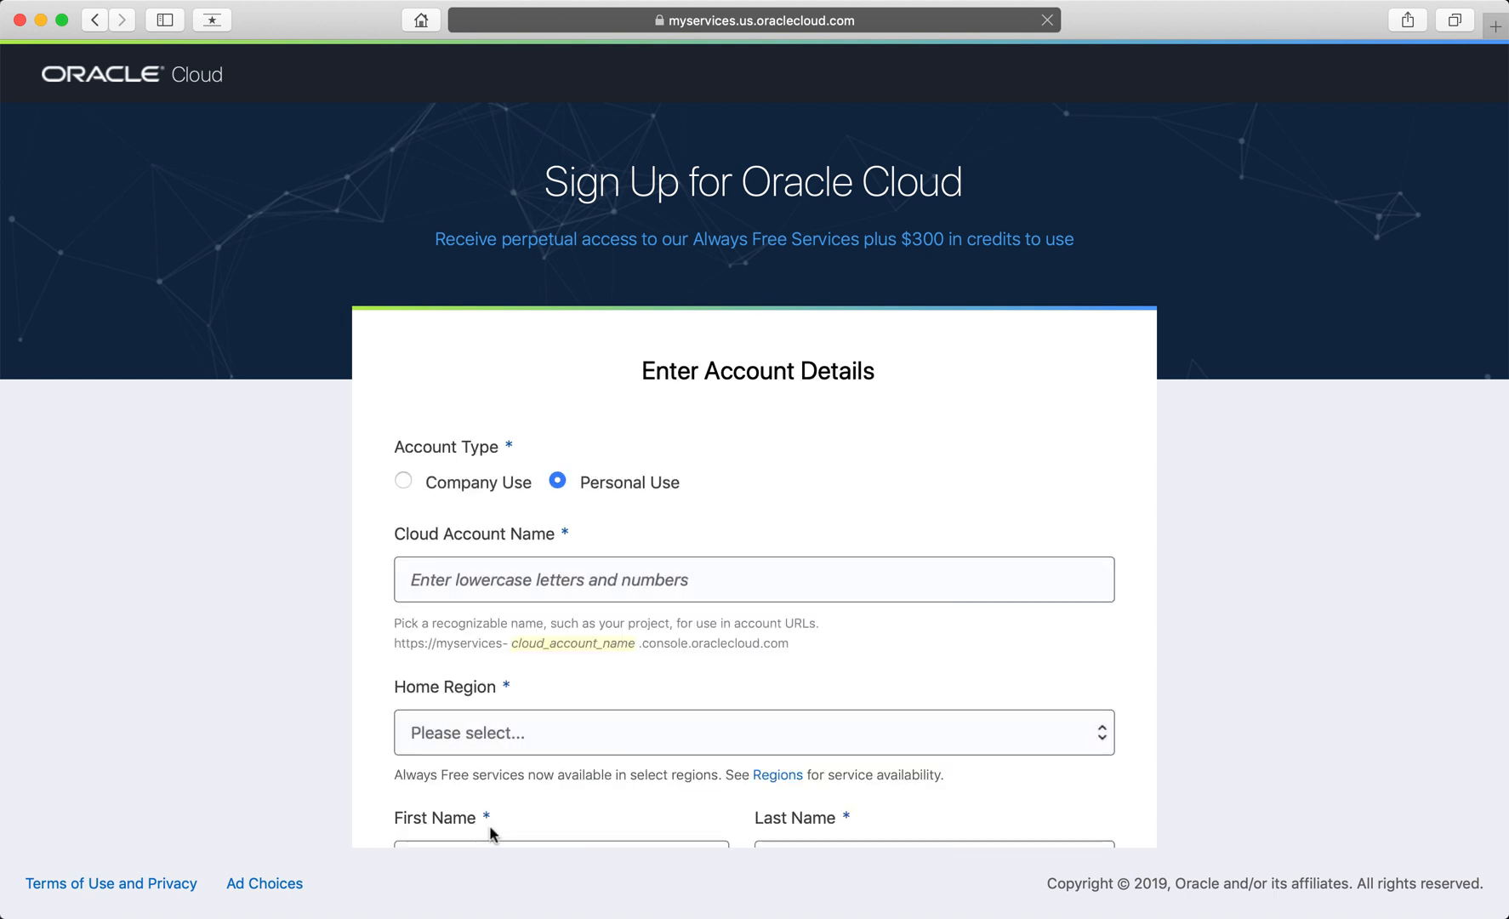
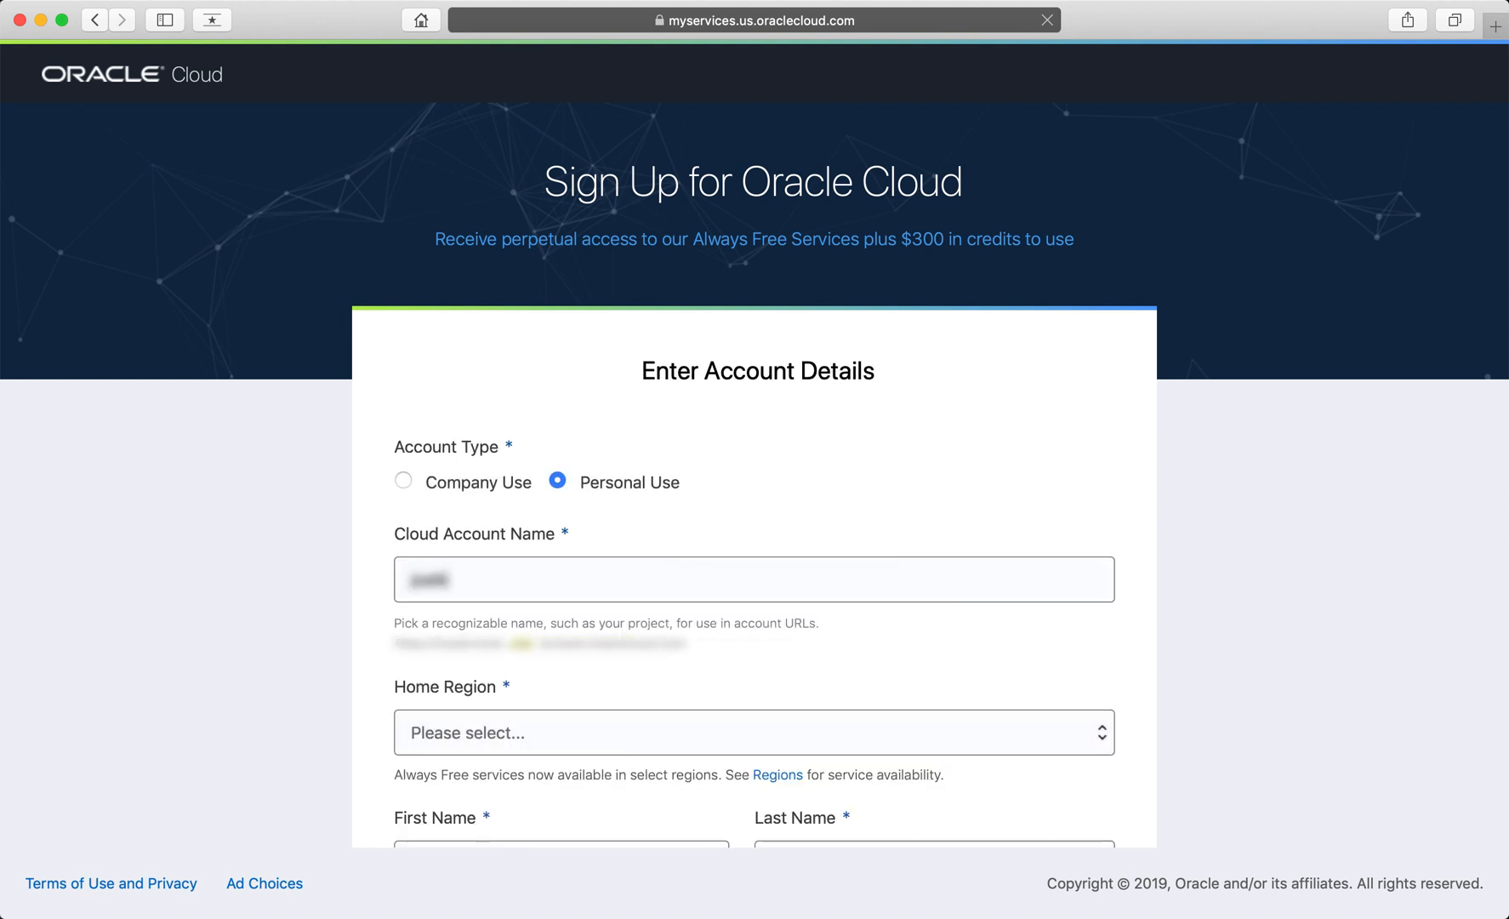
- Enter a cloud account name and choose US East (Ashburn) as the home region
key(Tab)
text(u)
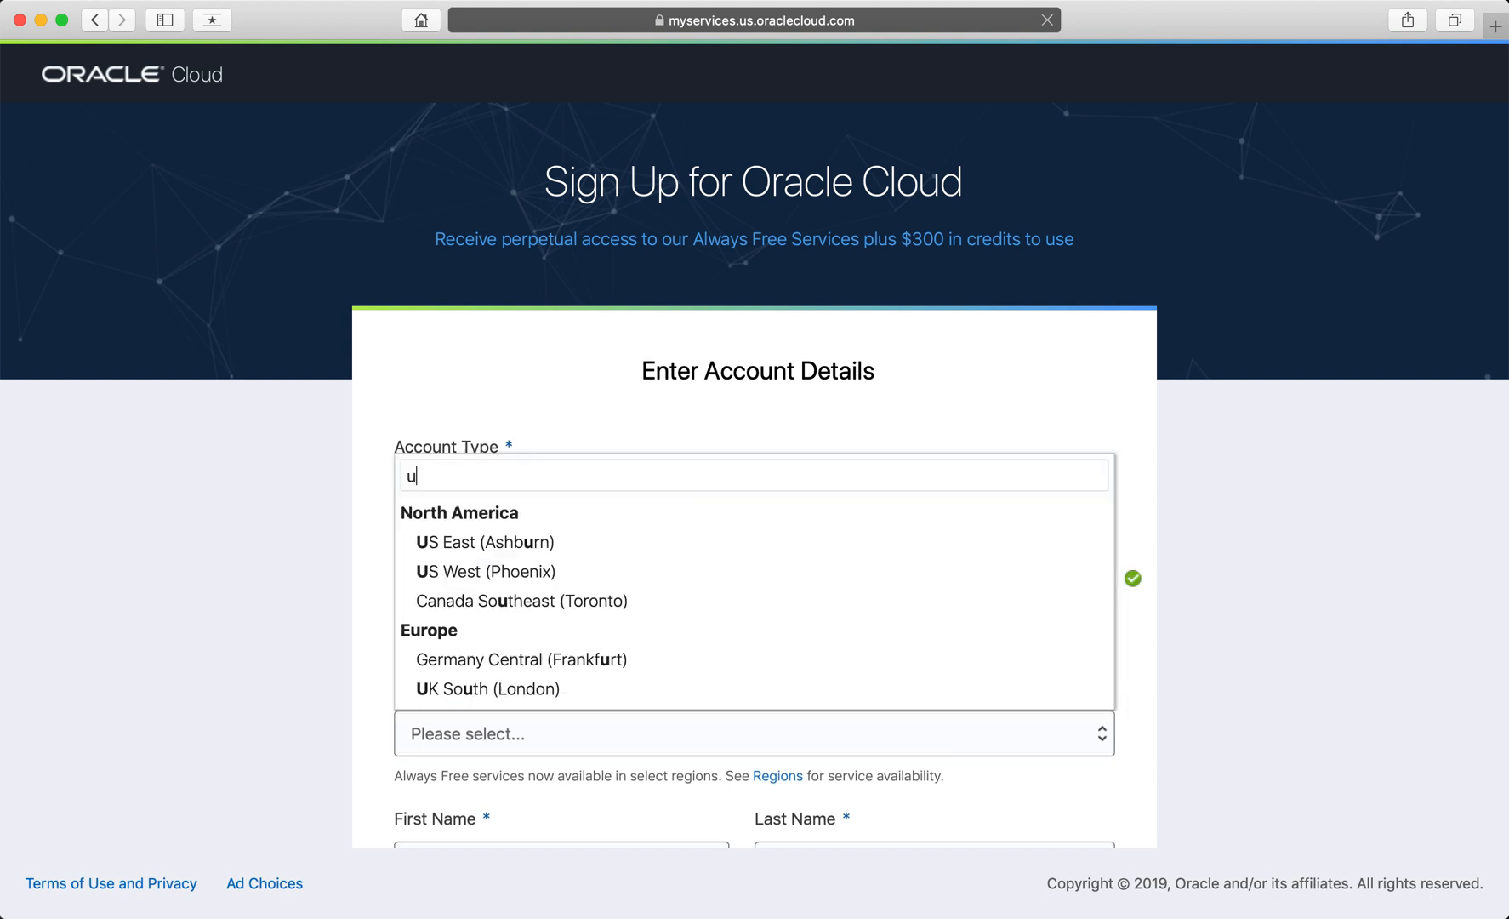
scroll(515, 561, down, 1)
key(BackSpace)
click(513, 543)
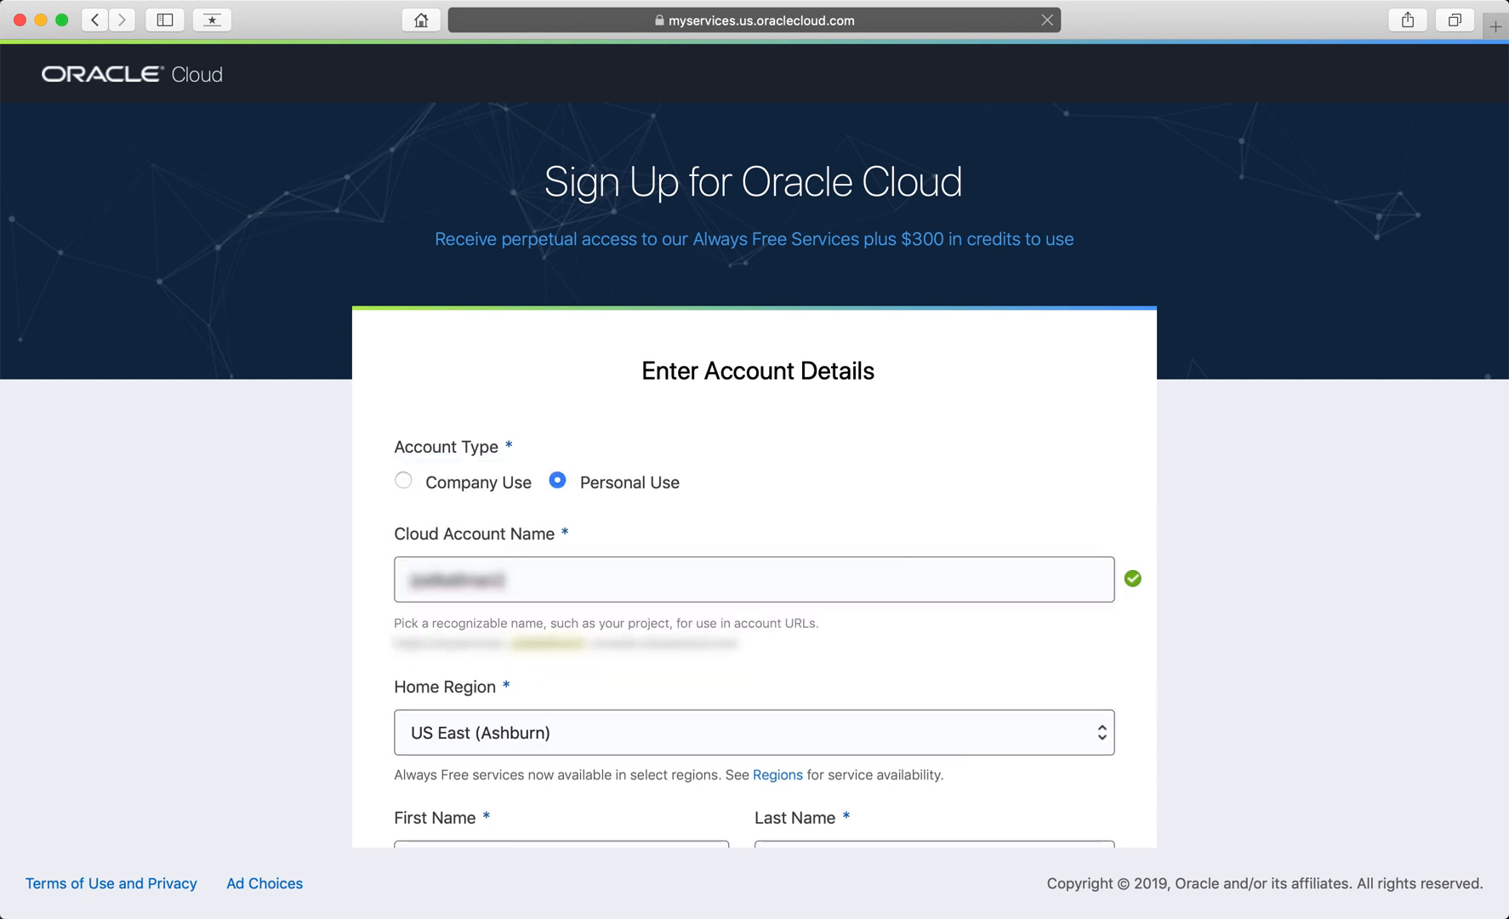
scroll(554, 694, down, 1)
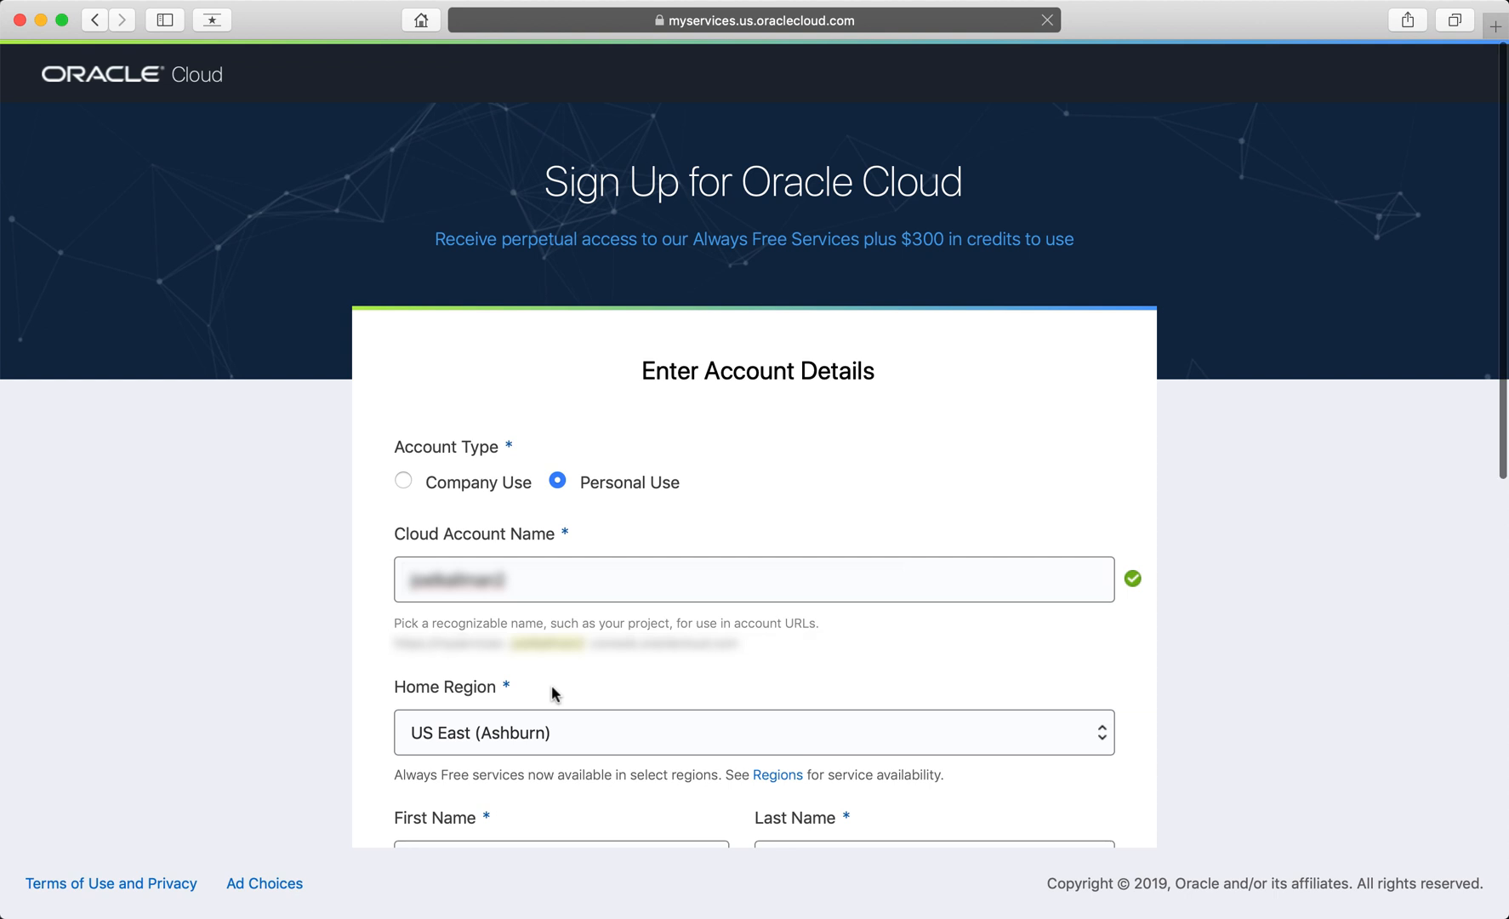
scroll(755, 472, down, 5)
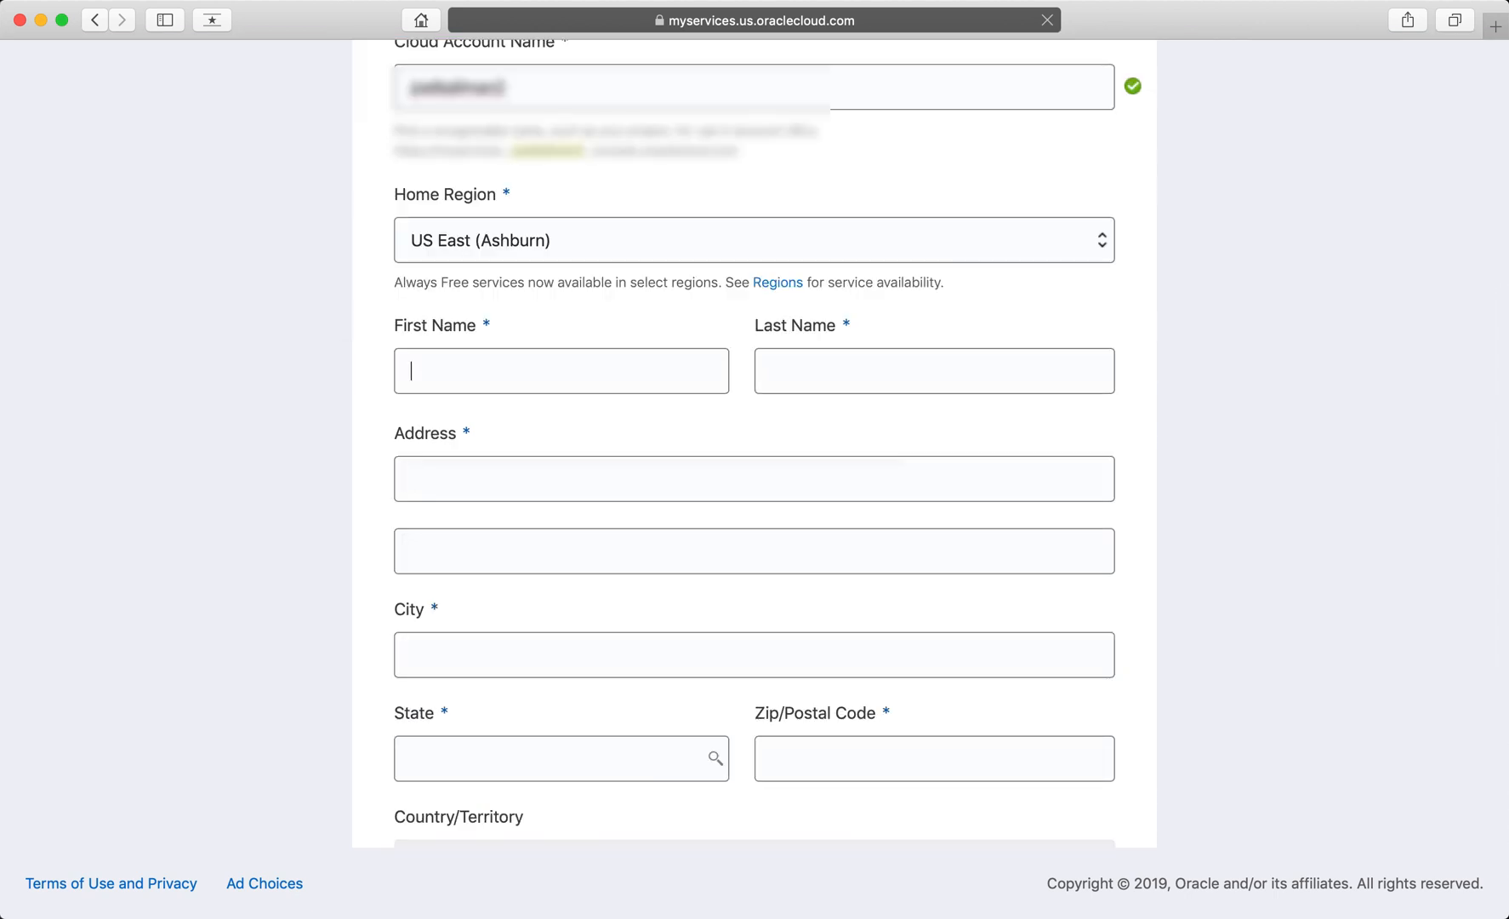
- Fill in the name, Delaware, Ohio address with zip 43015 and the mobile number
key(Tab)
key(Tab)
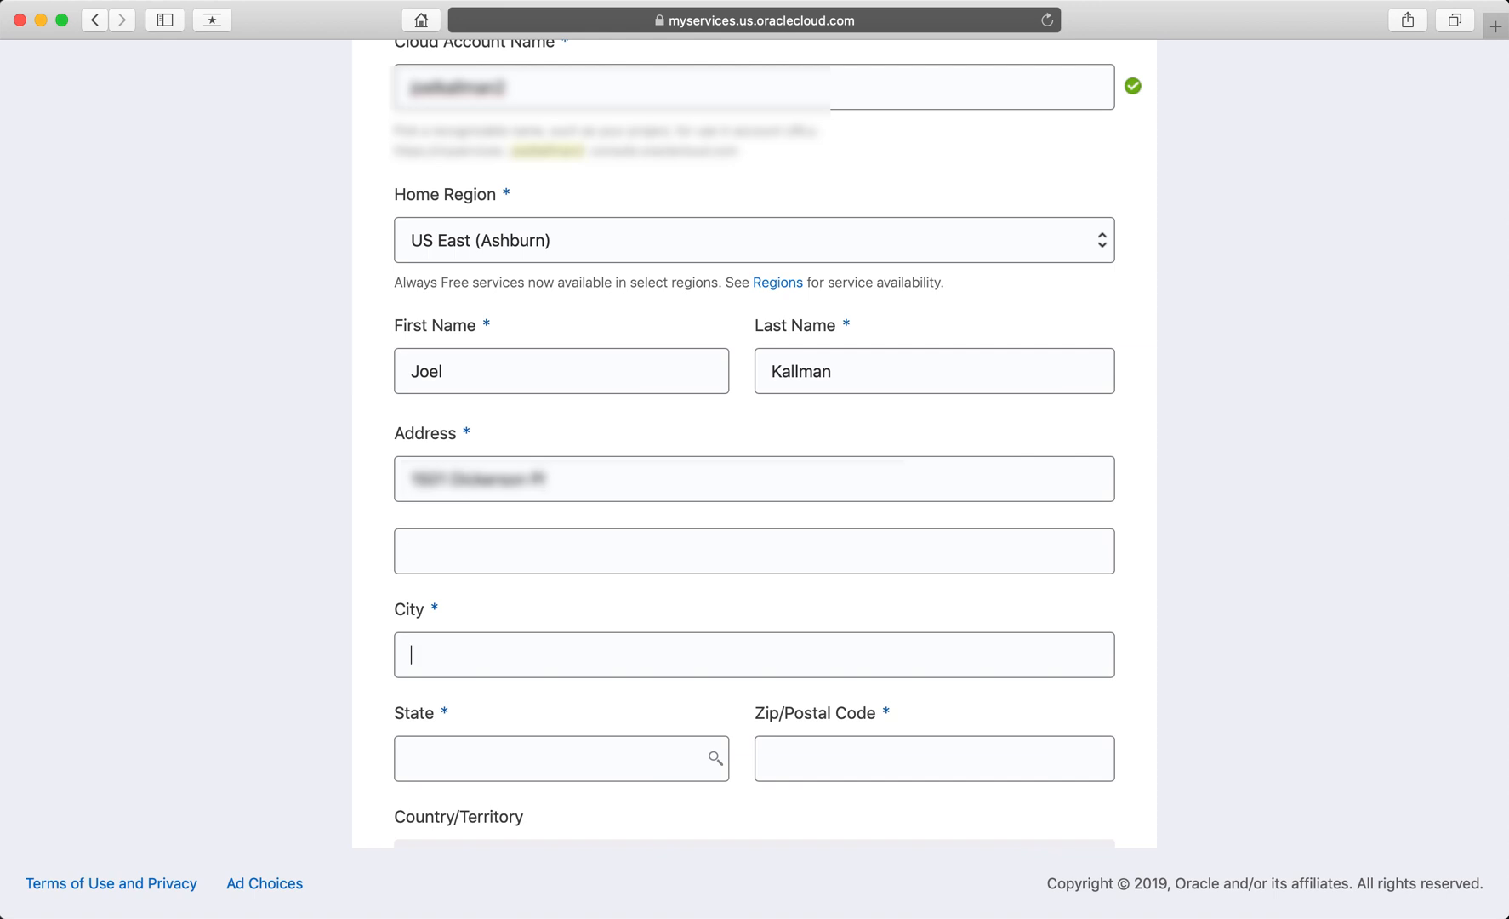
text(Delaware)
text(Ohio)
key(Tab)
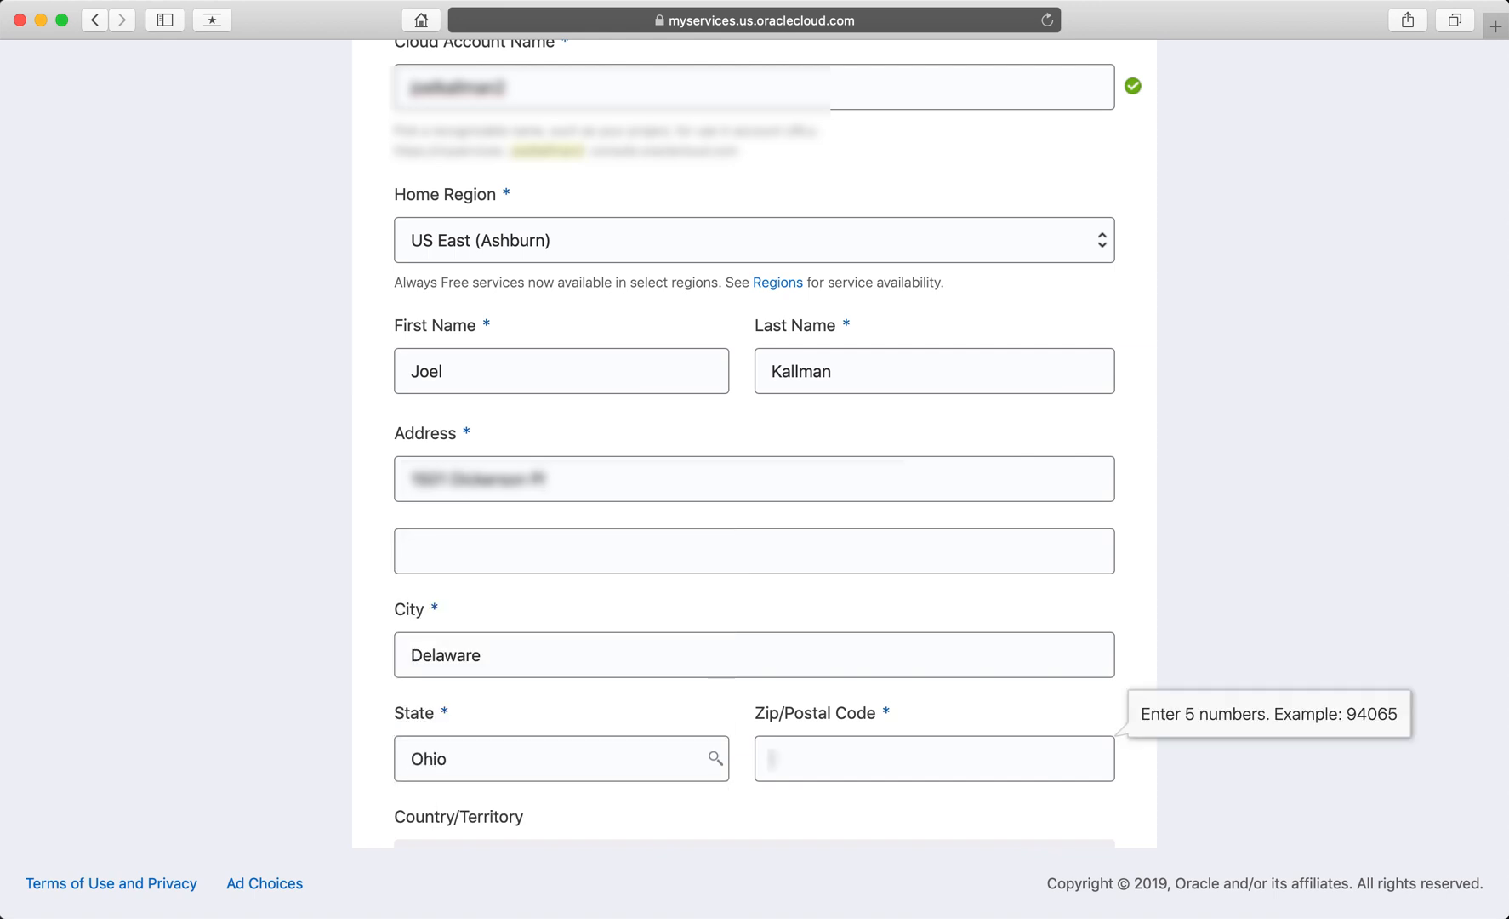
text(43015)
key(Tab)
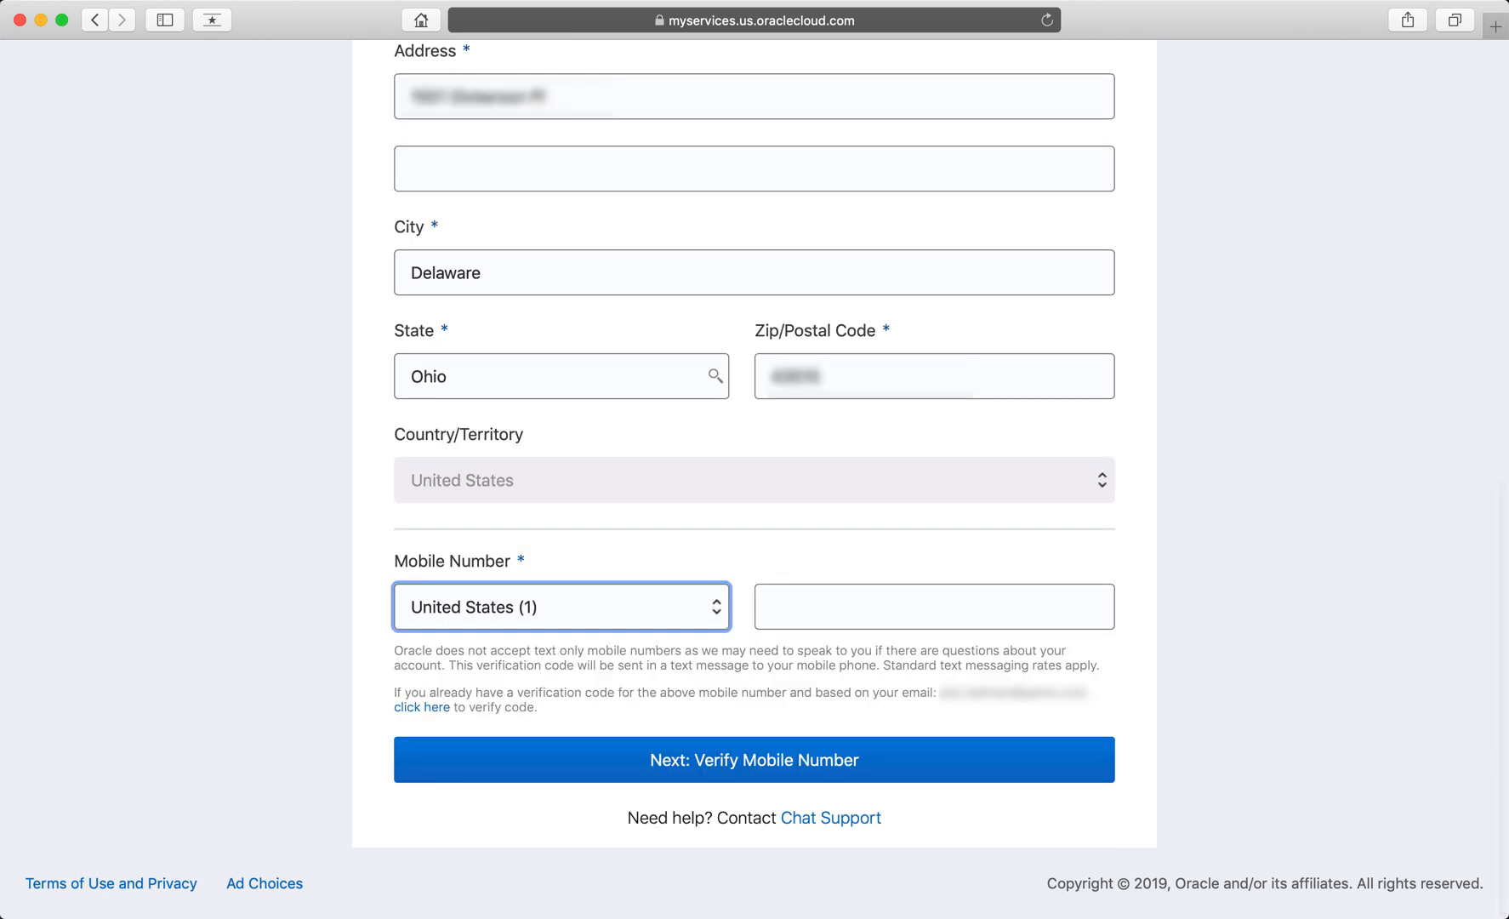
key(Tab)
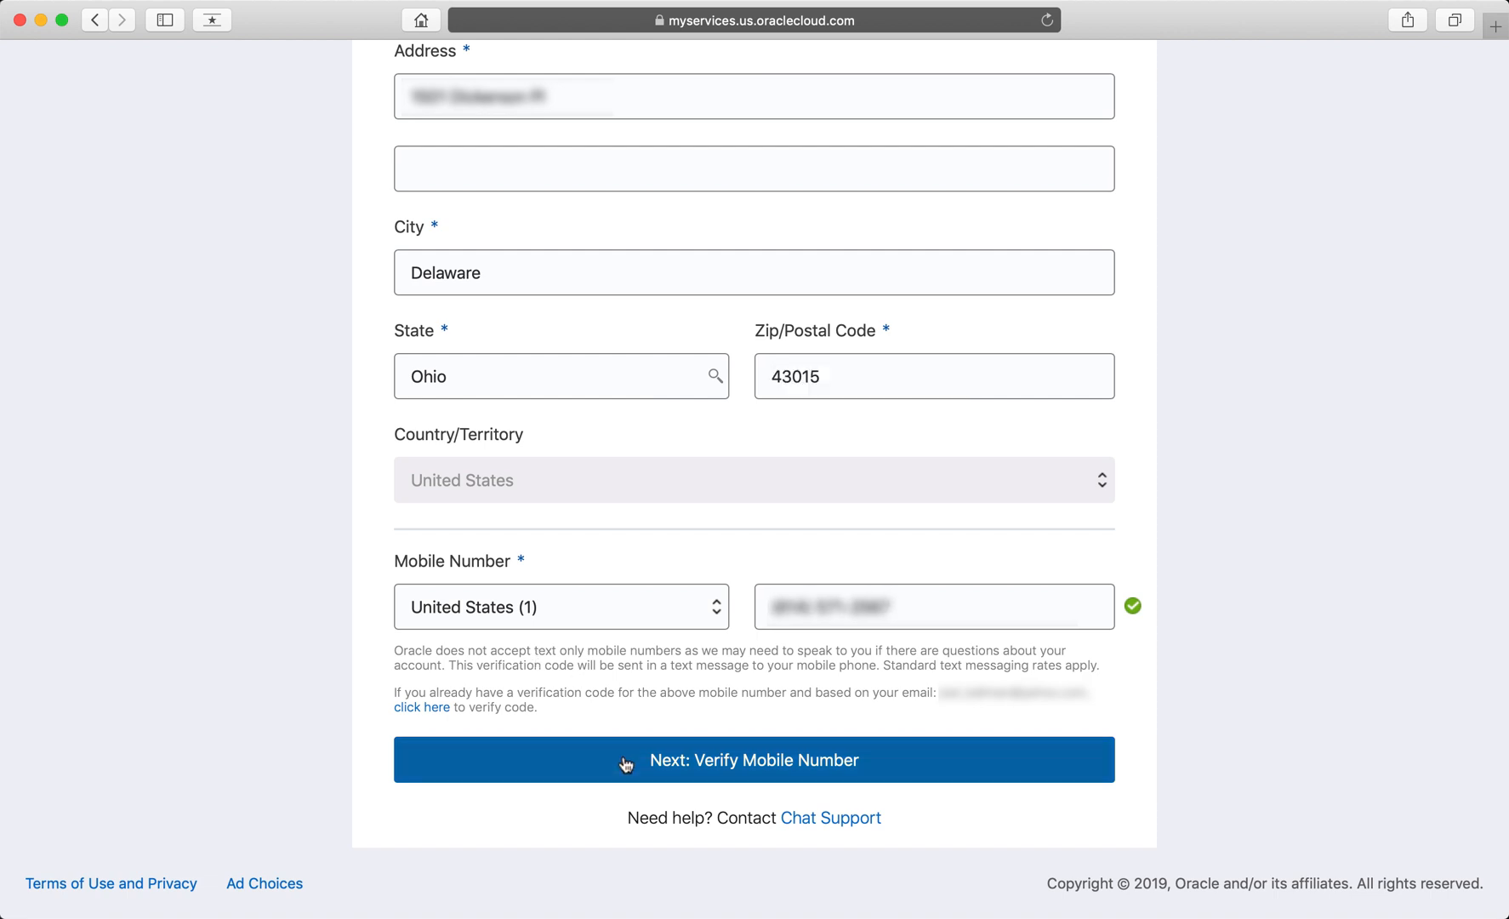
- Verify the mobile number with the texted code and enter and confirm the account password
click(624, 763)
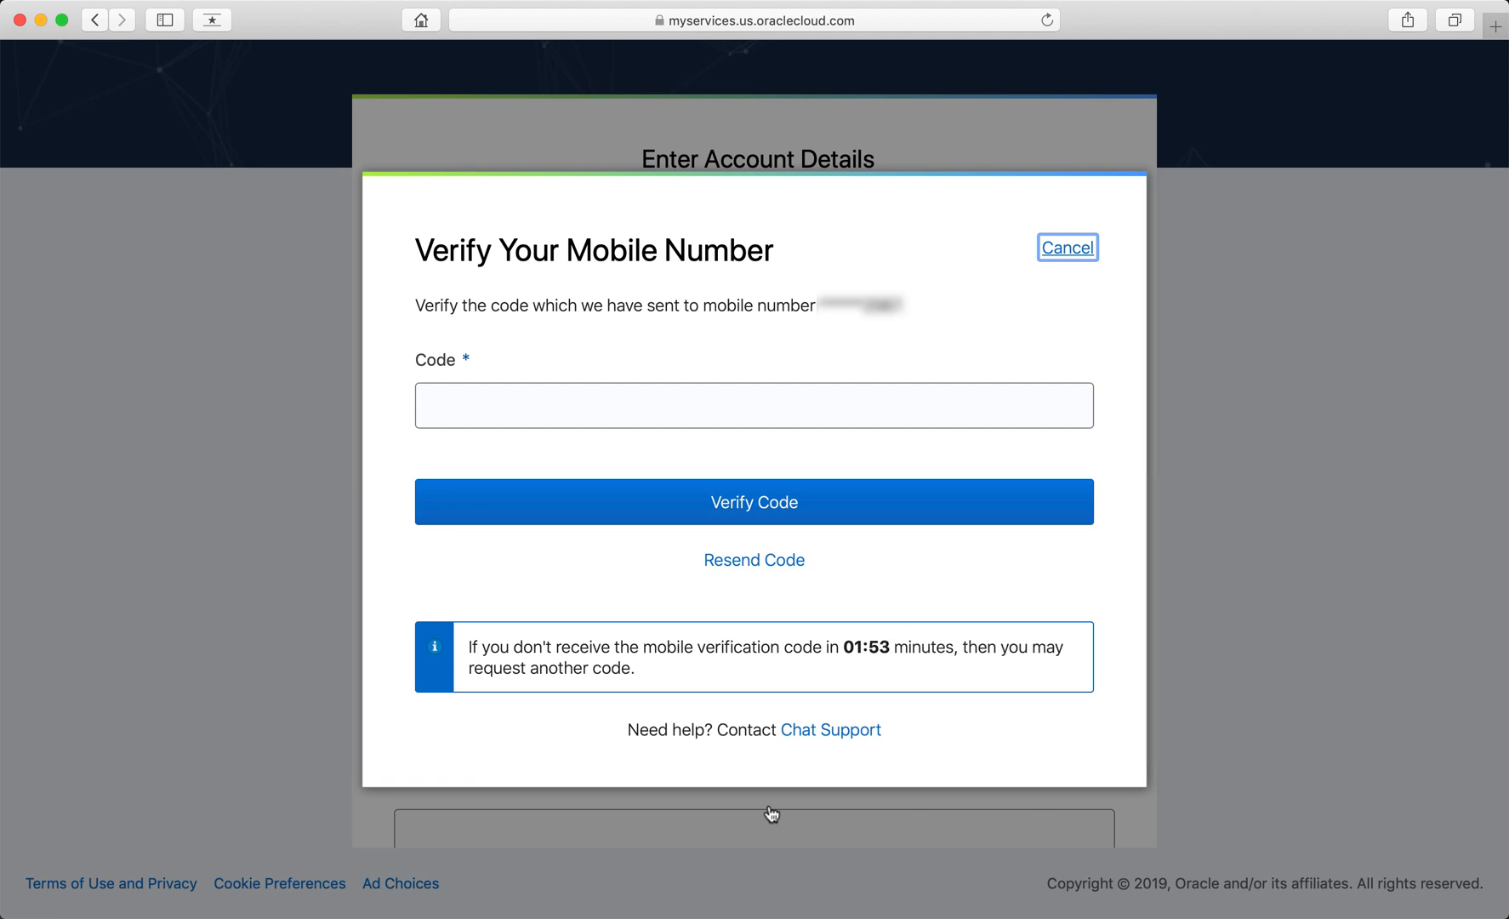
click(701, 403)
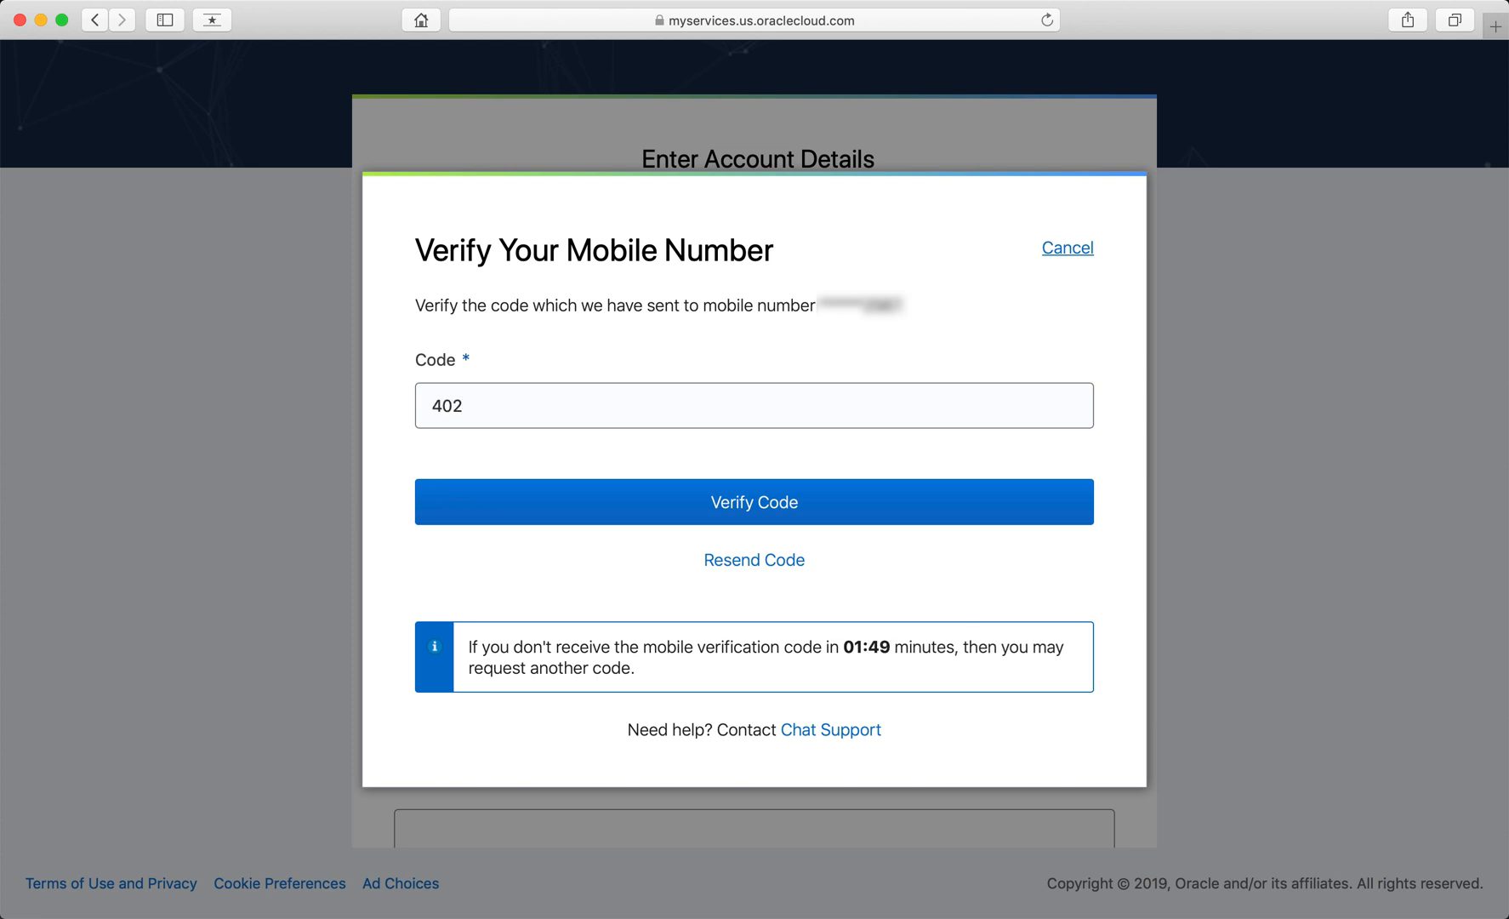
click(777, 496)
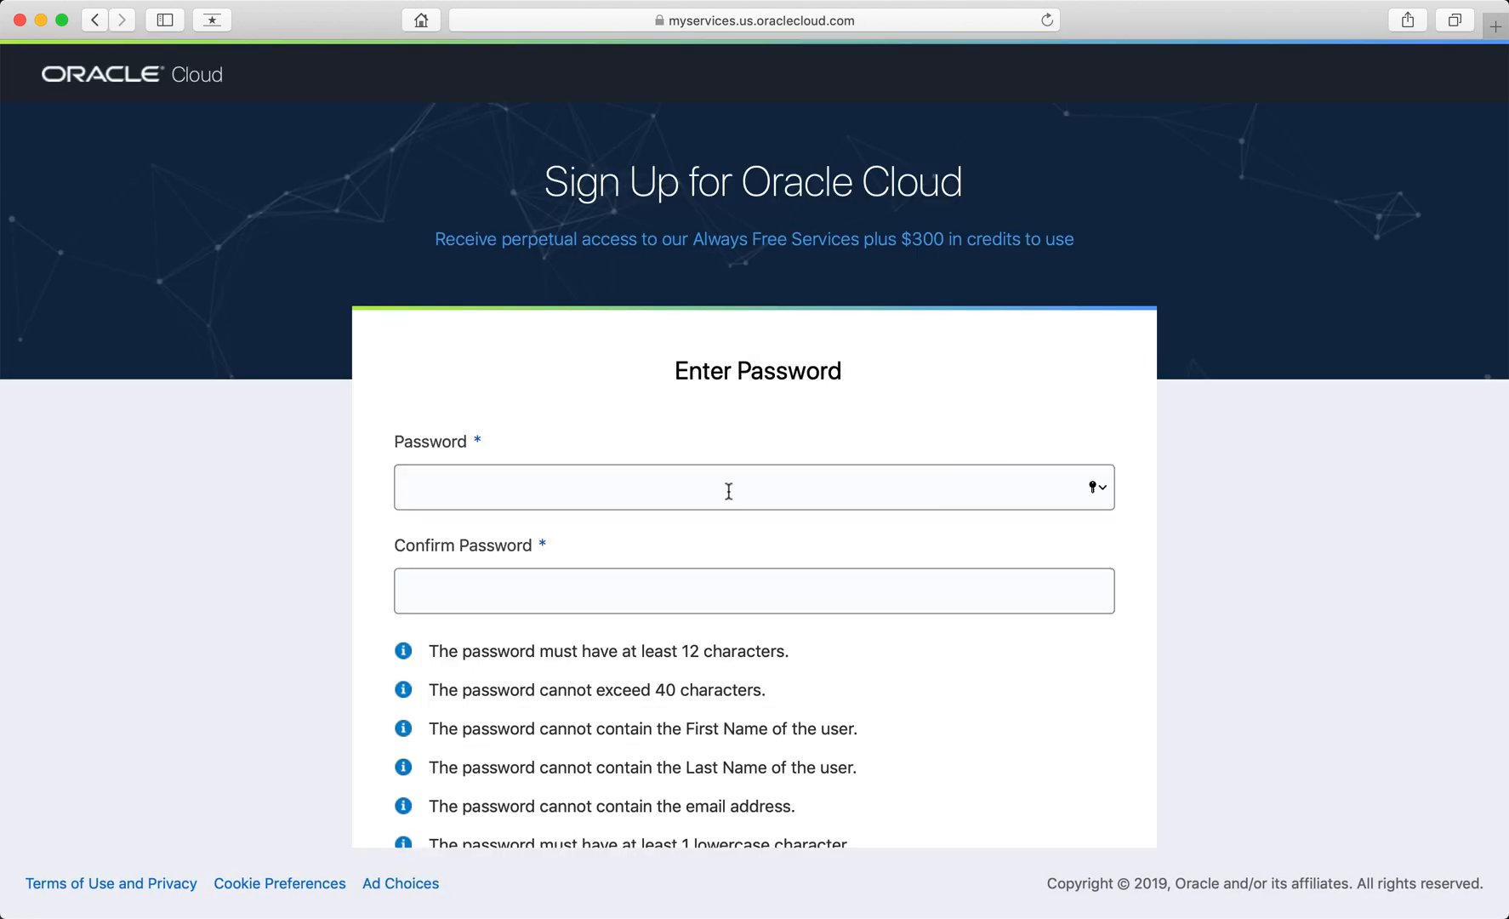
text(aaaaaaaaaaaaaa)
text(a)
key(Tab)
text(aaaaaaaaaaaaaaa)
scroll(776, 537, down, 5)
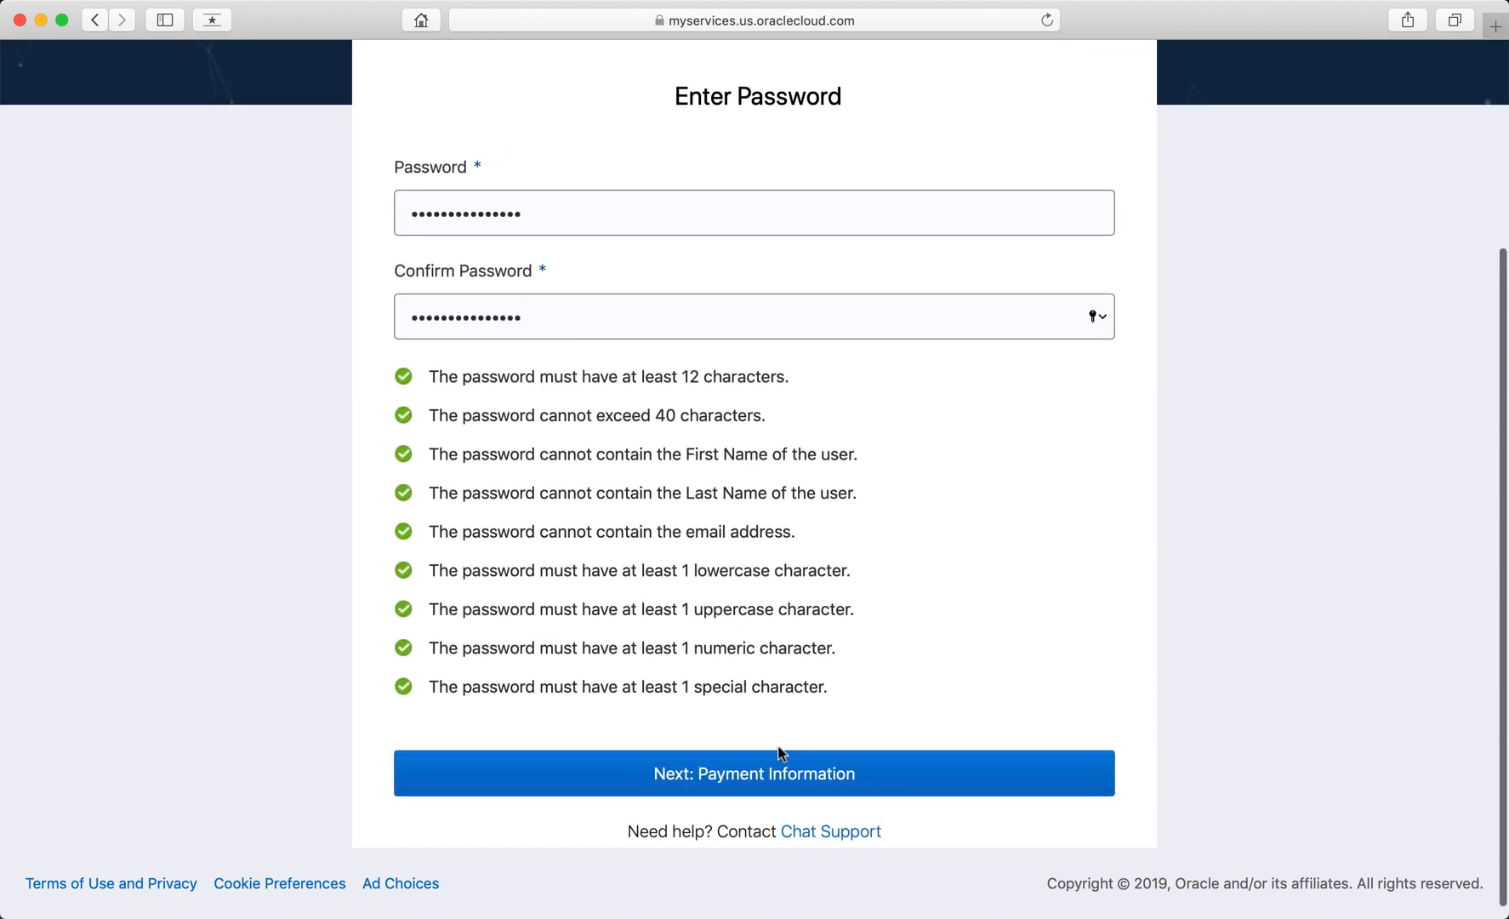
- Add a Mastercard payment method with the card number and submit the card details
click(744, 773)
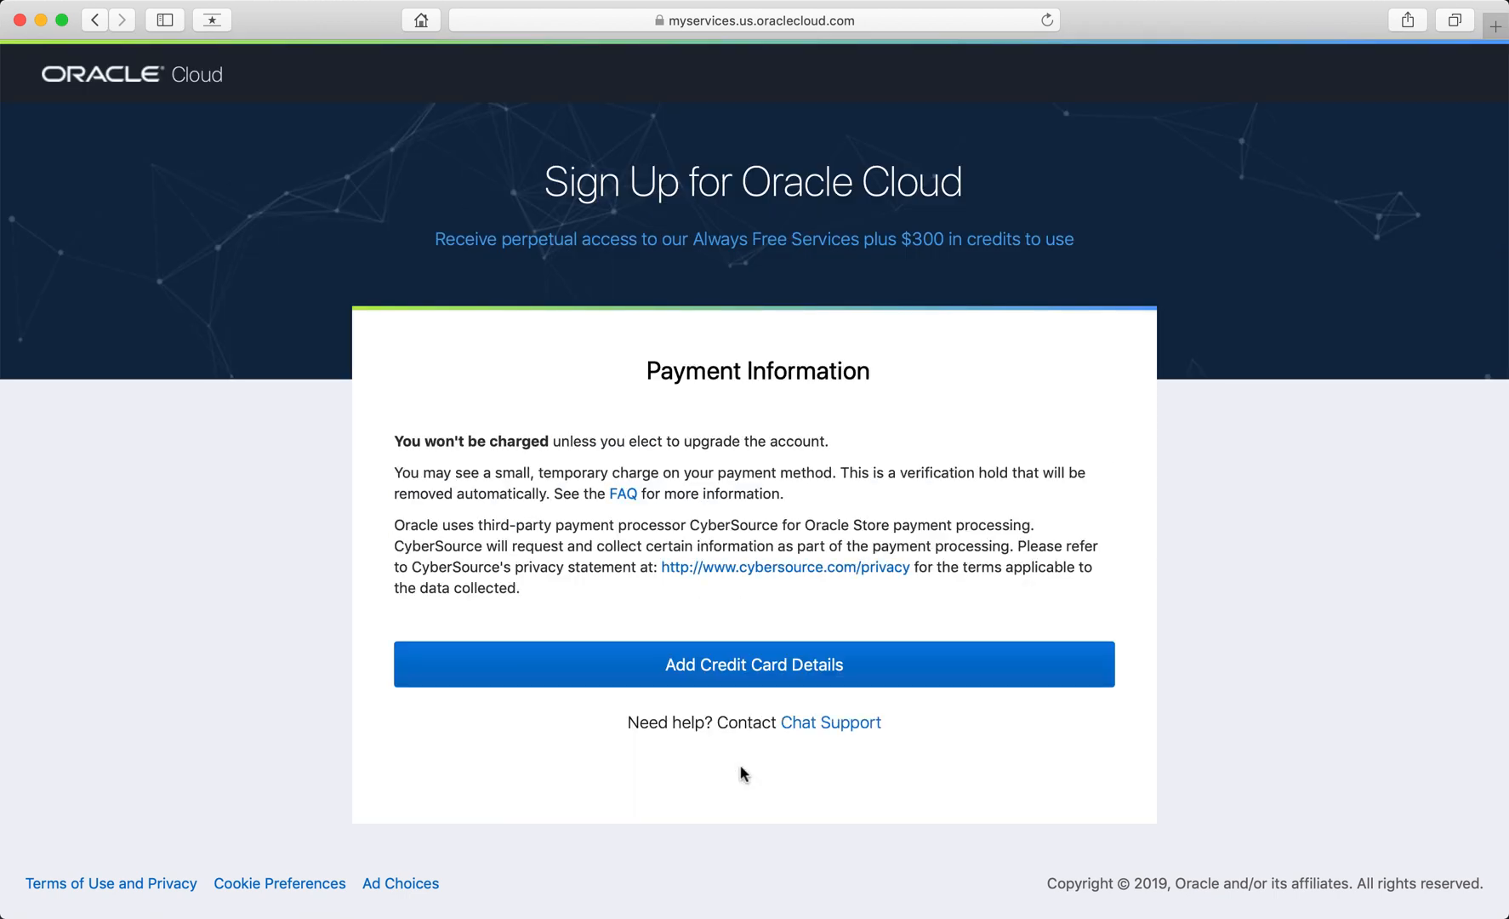
click(678, 674)
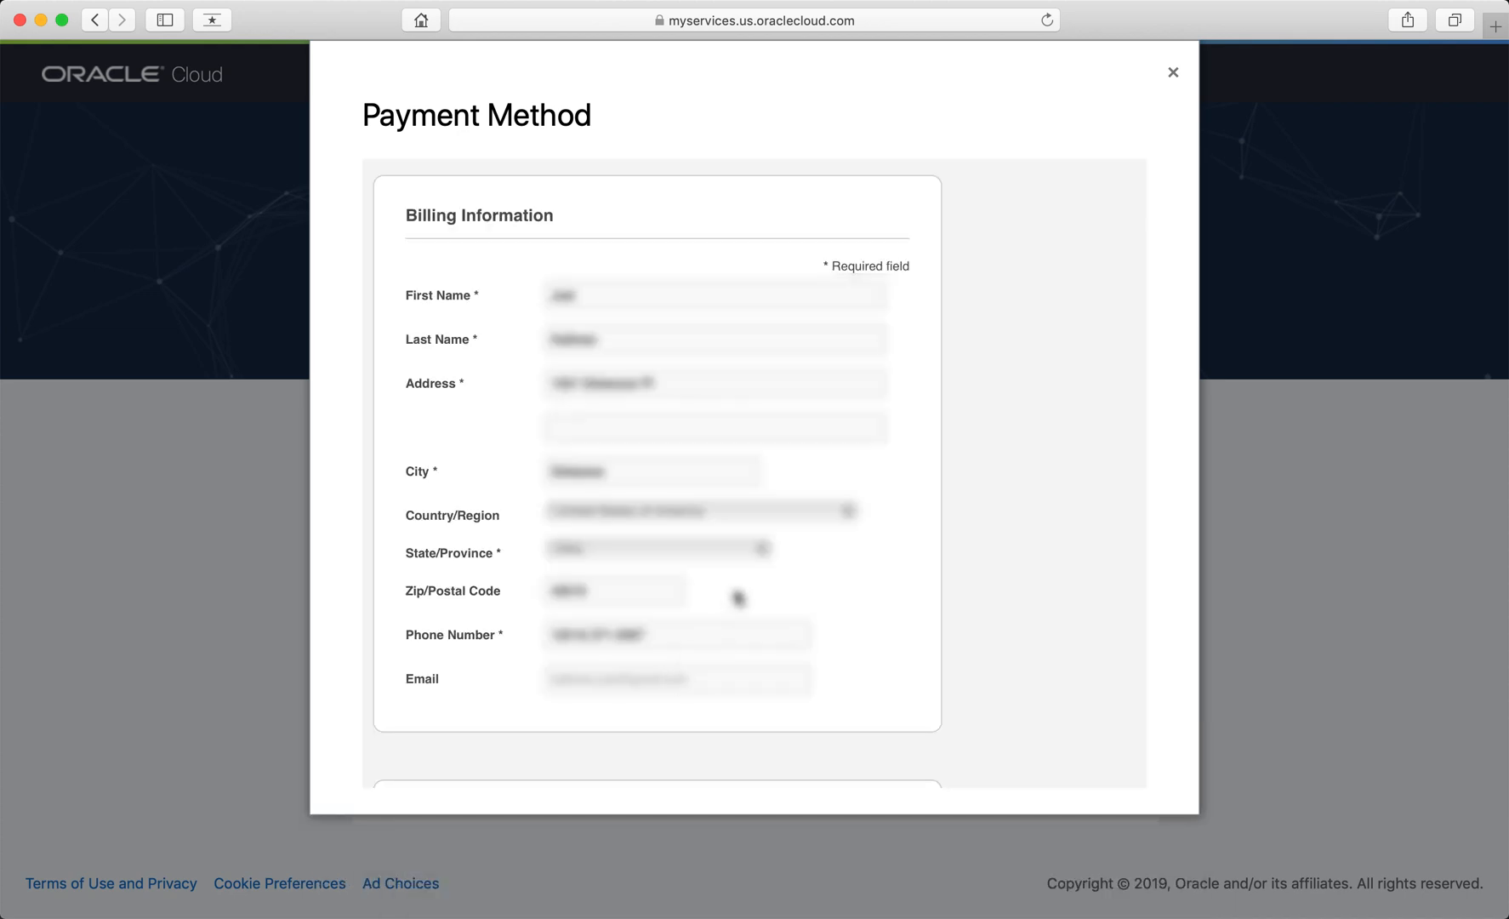
scroll(868, 629, down, 3)
scroll(868, 629, down, 3)
scroll(869, 629, down, 1)
scroll(868, 629, down, 1)
scroll(868, 628, down, 2)
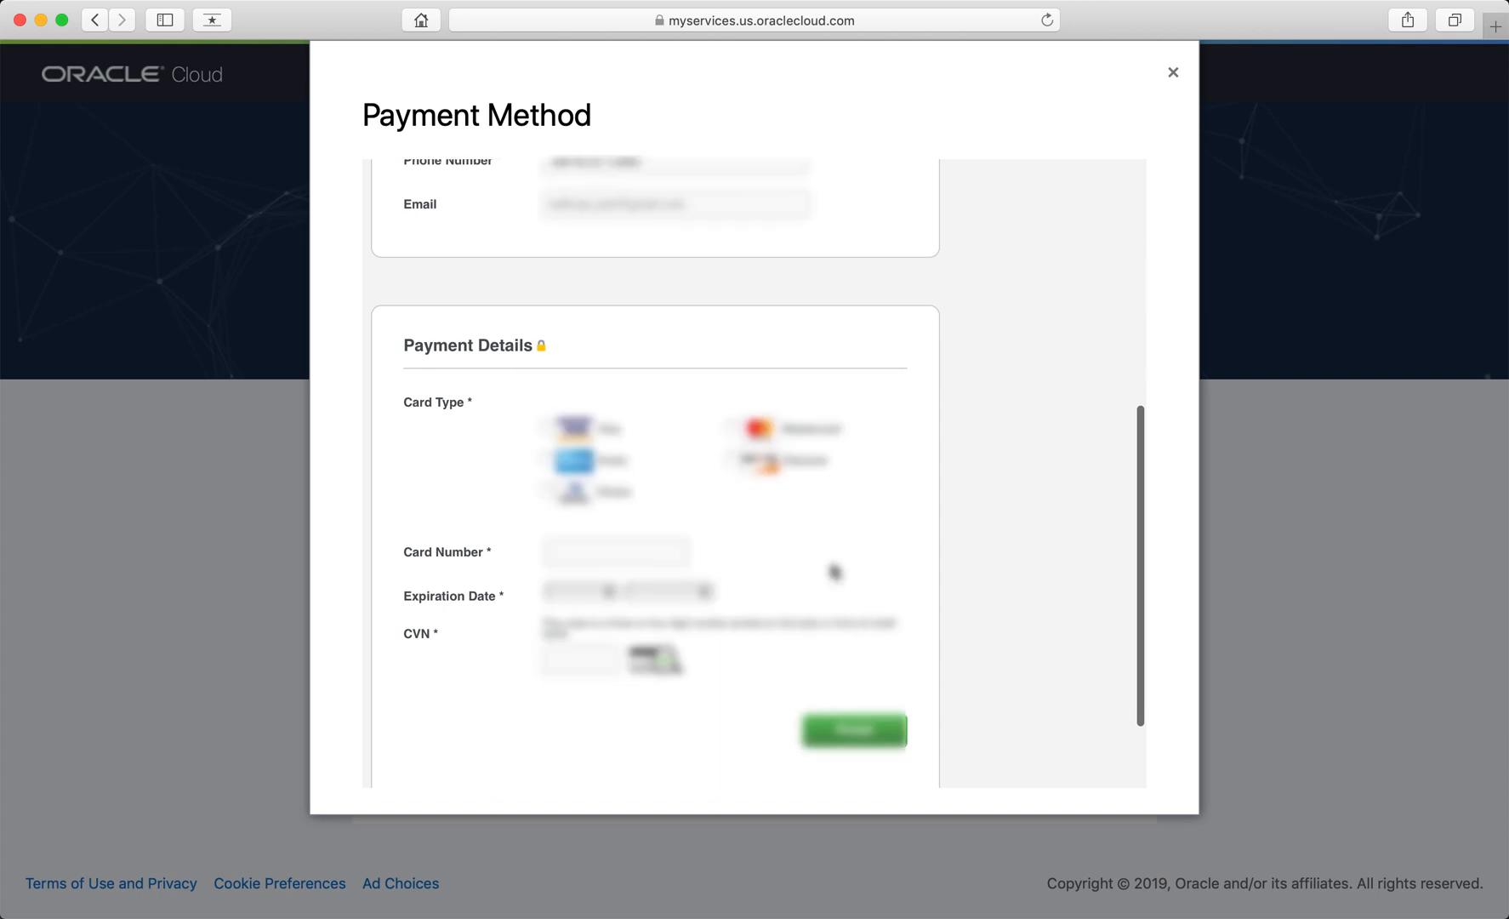
click(731, 429)
click(598, 554)
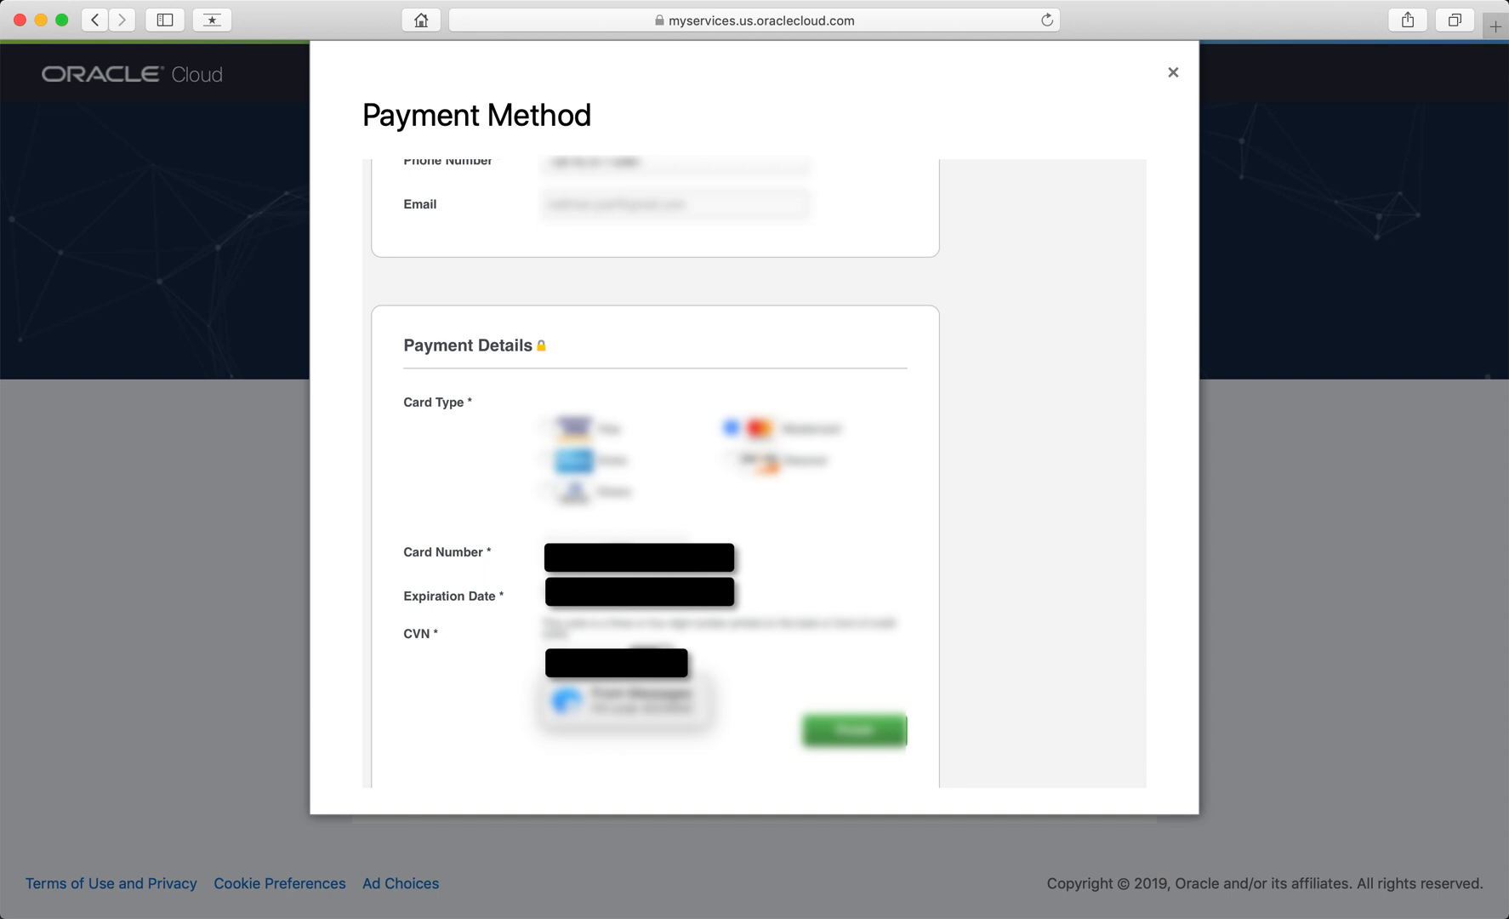
click(870, 732)
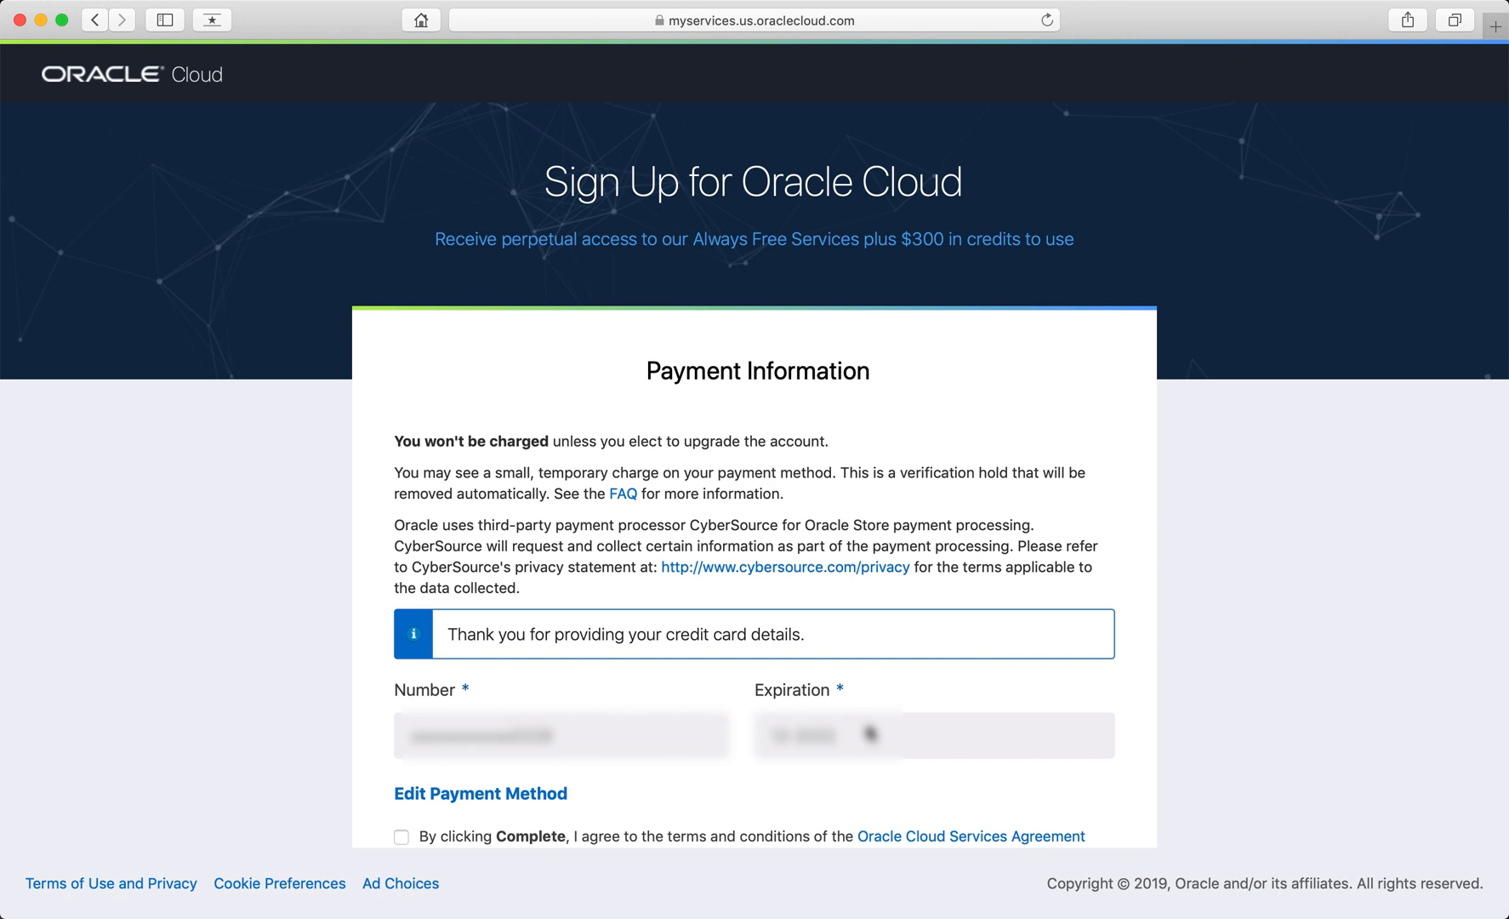
scroll(868, 732, down, 3)
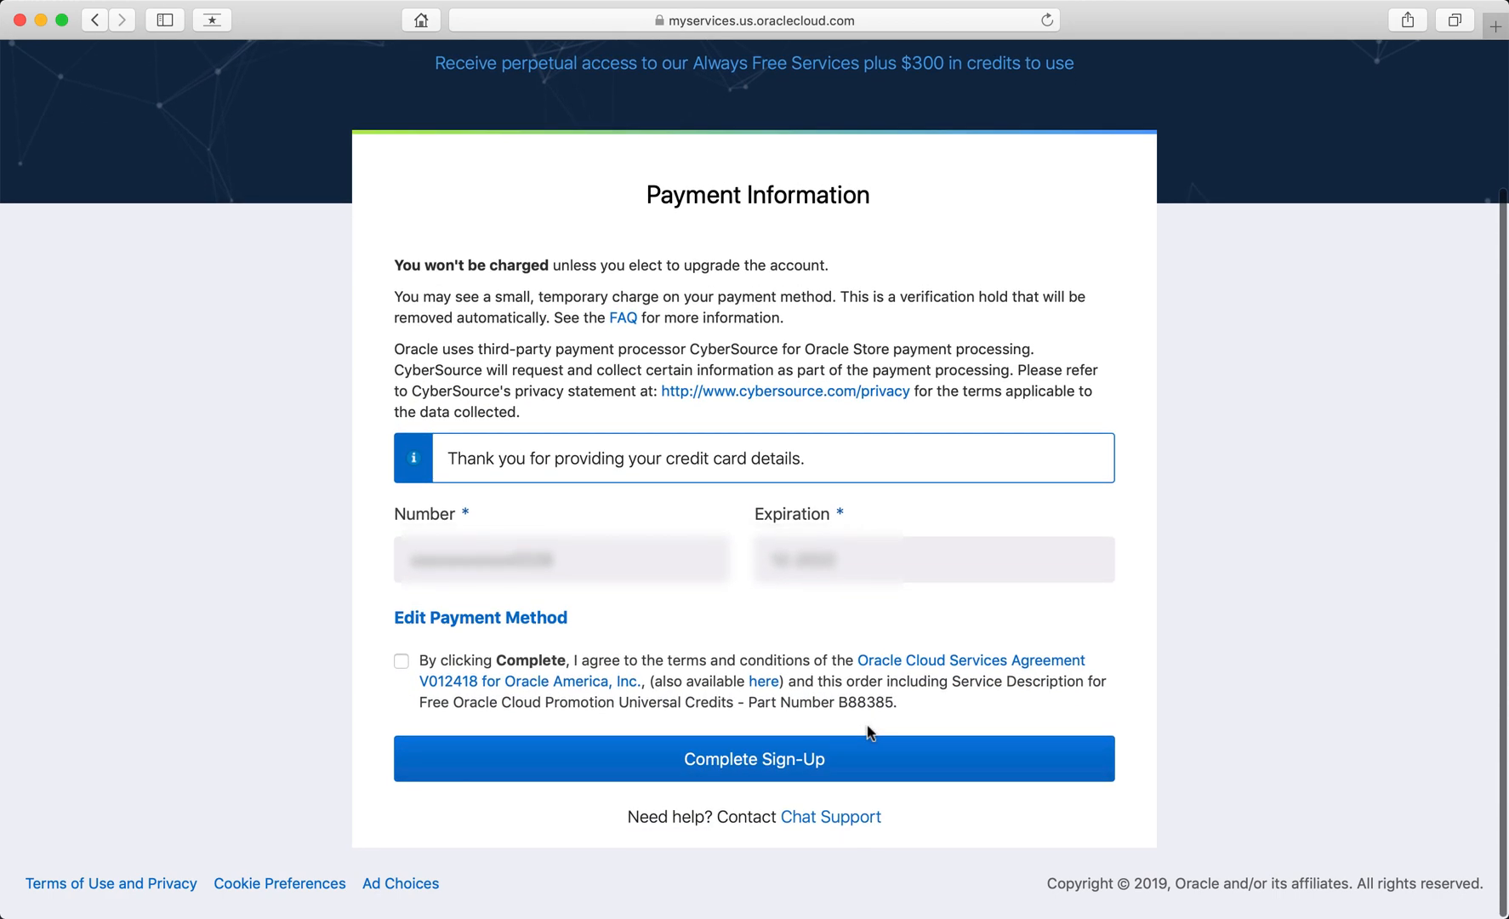
- Accept the cloud services agreement and complete the account sign-up
click(401, 662)
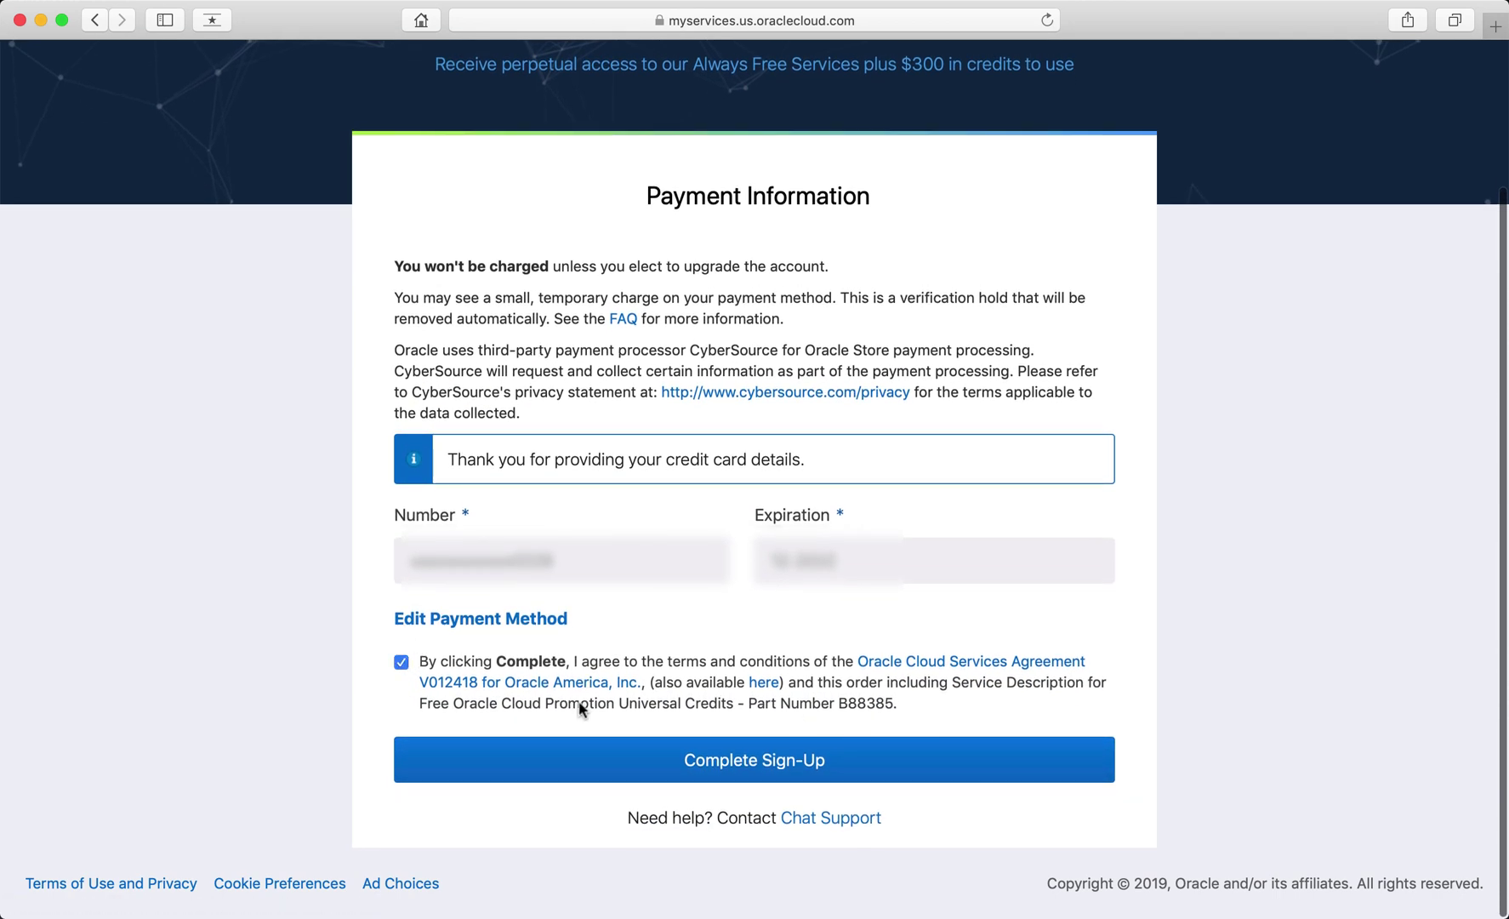
click(640, 753)
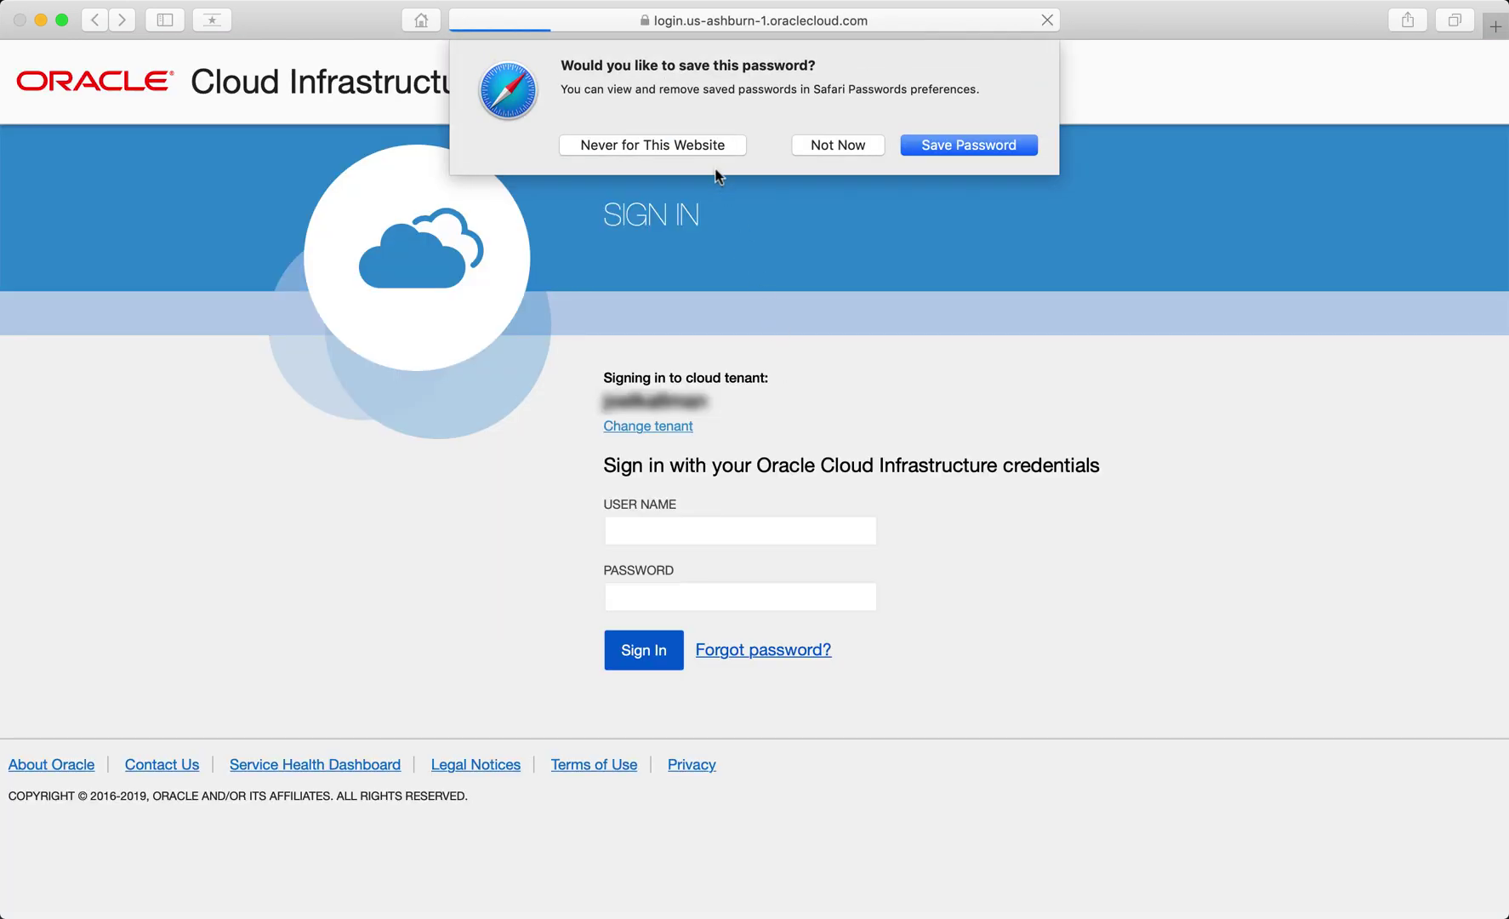
- Decline Safari's save-password prompt and sign in with the new user name and password
click(673, 144)
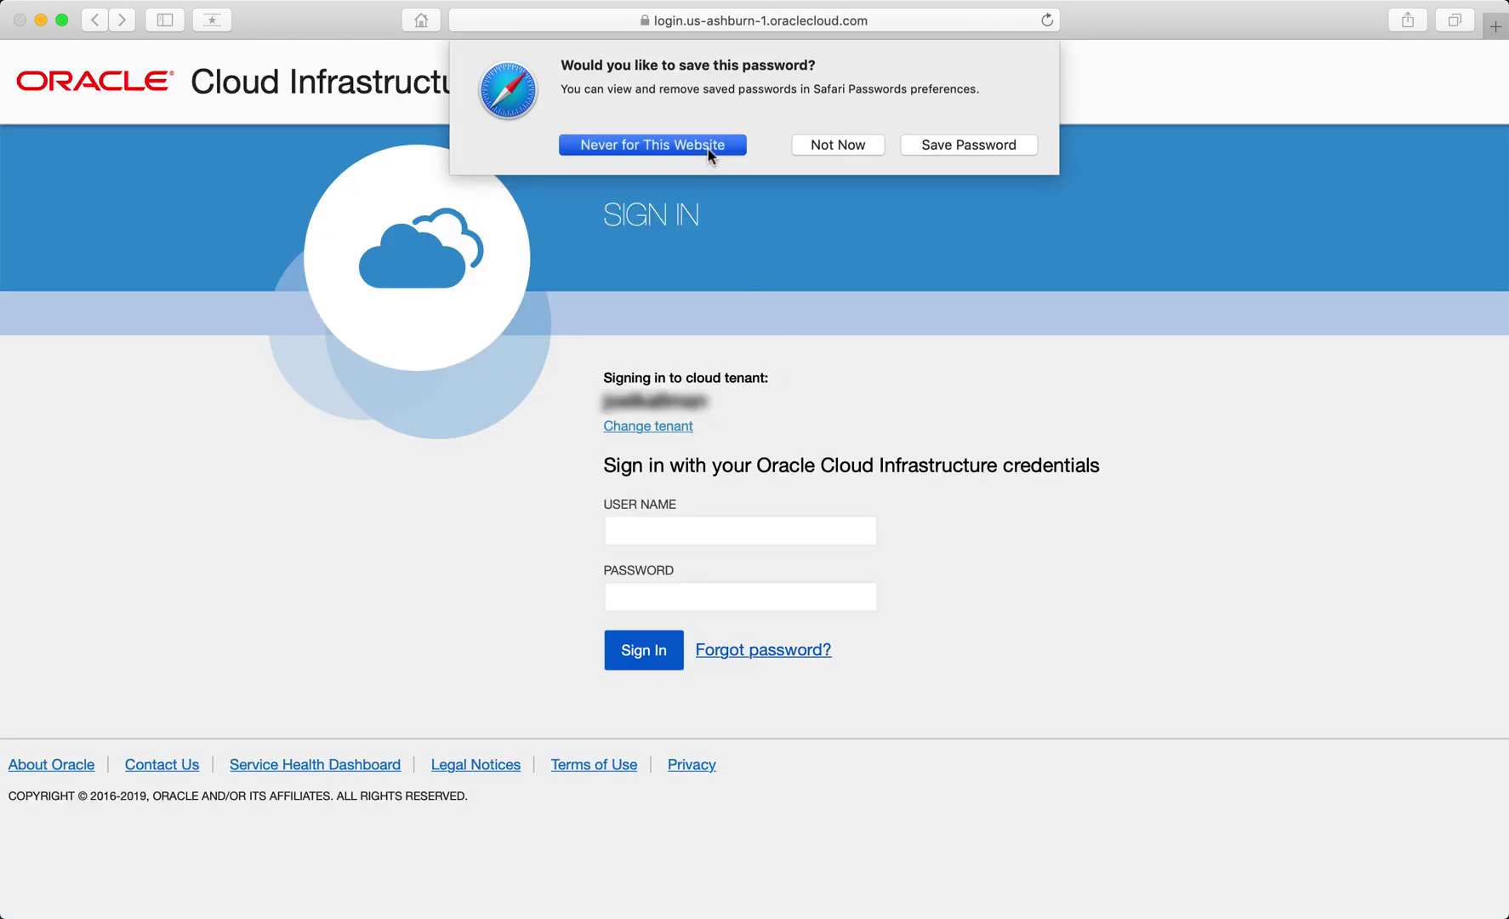
click(775, 528)
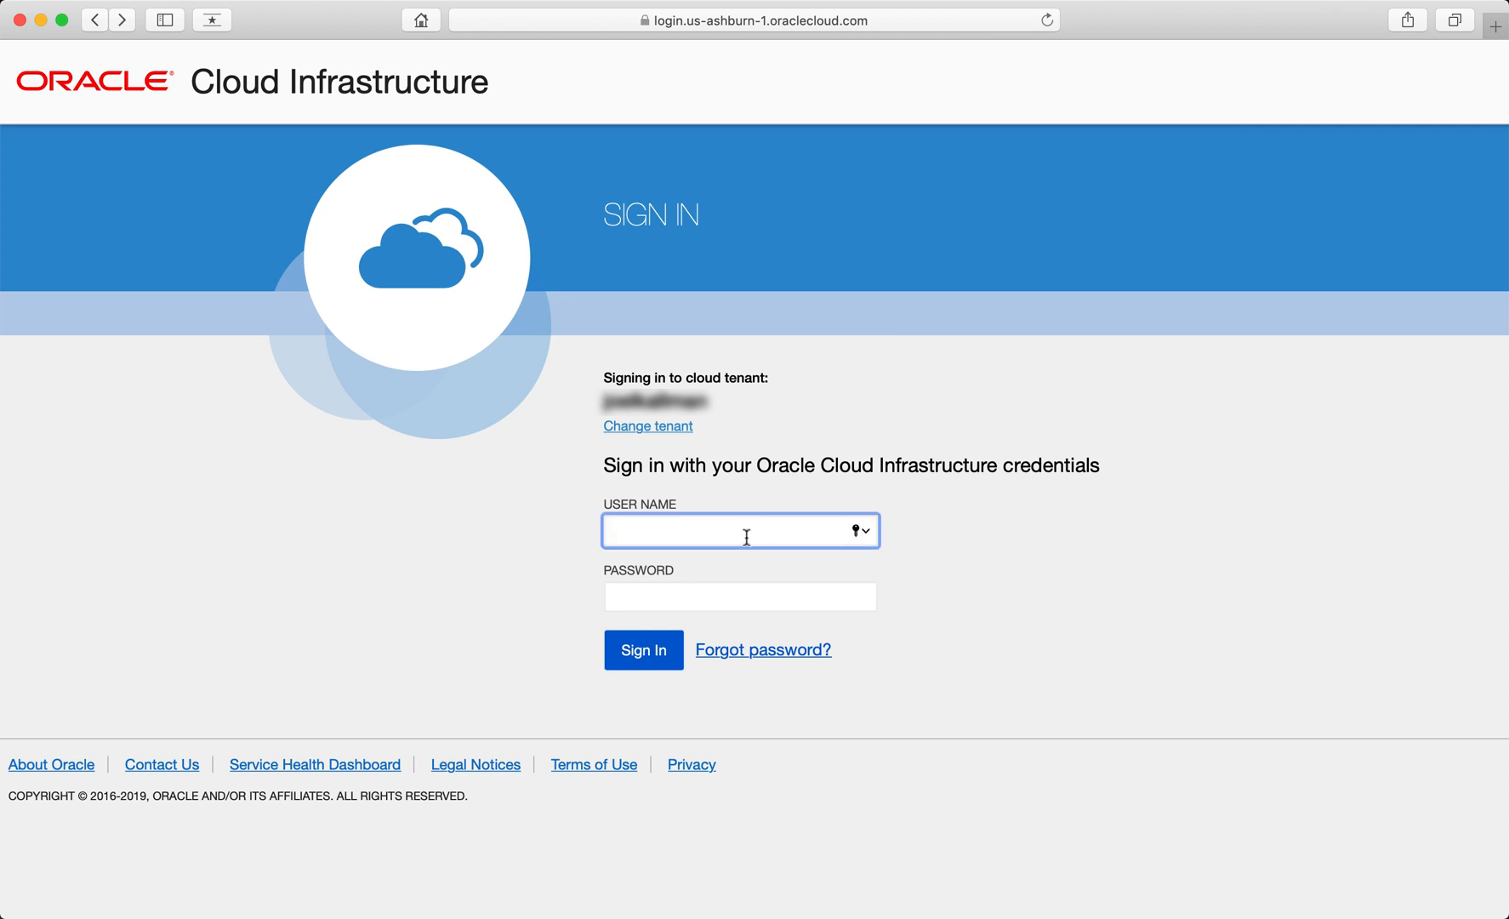
key(Tab)
text(•••••••••••••••)
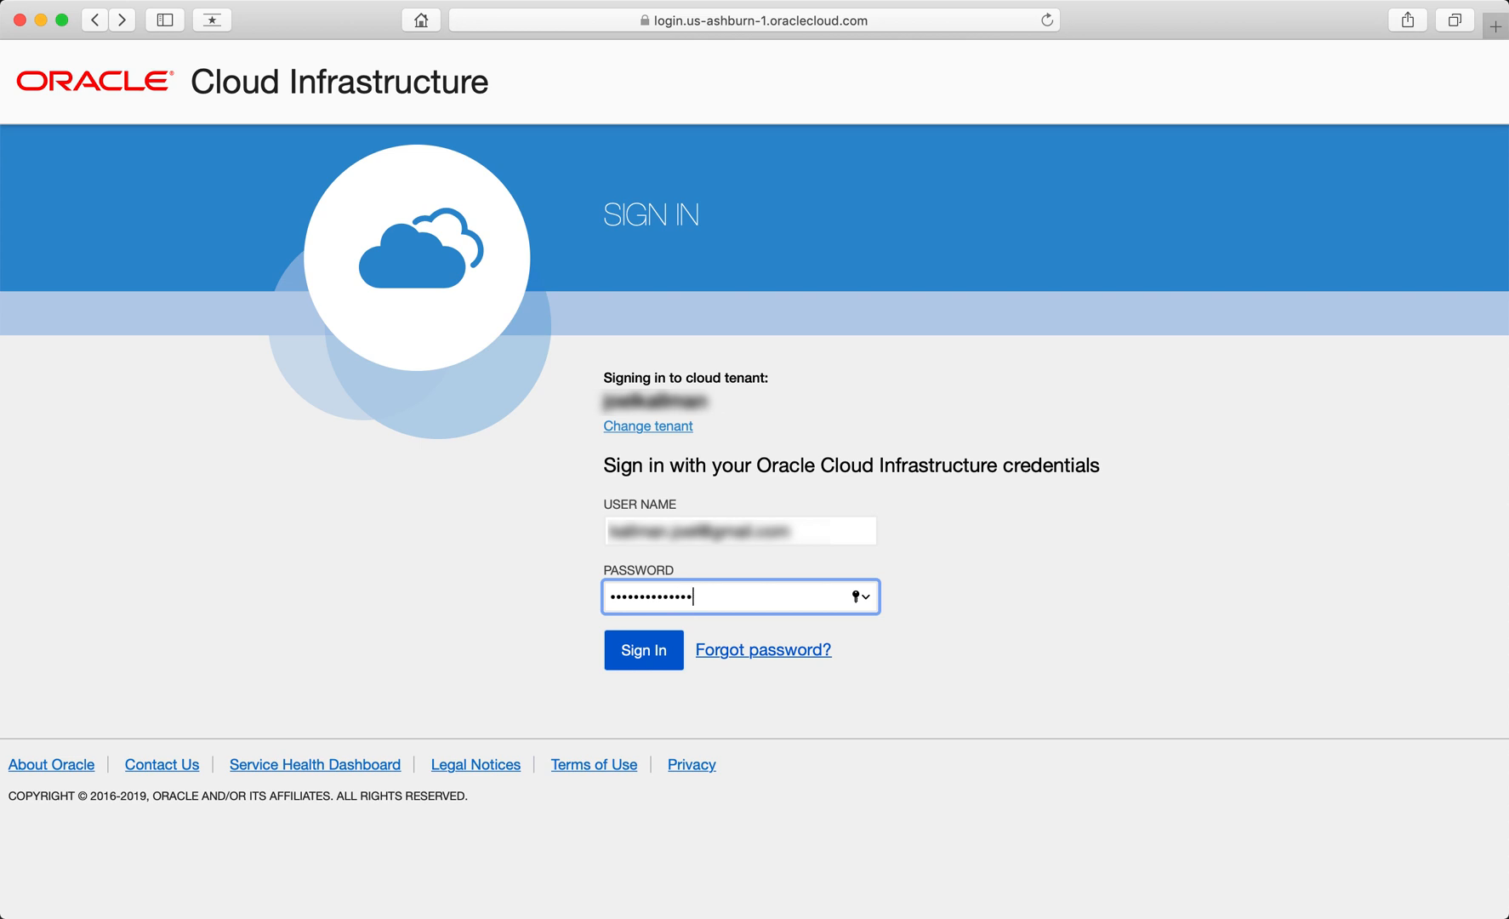
text(•)
click(666, 644)
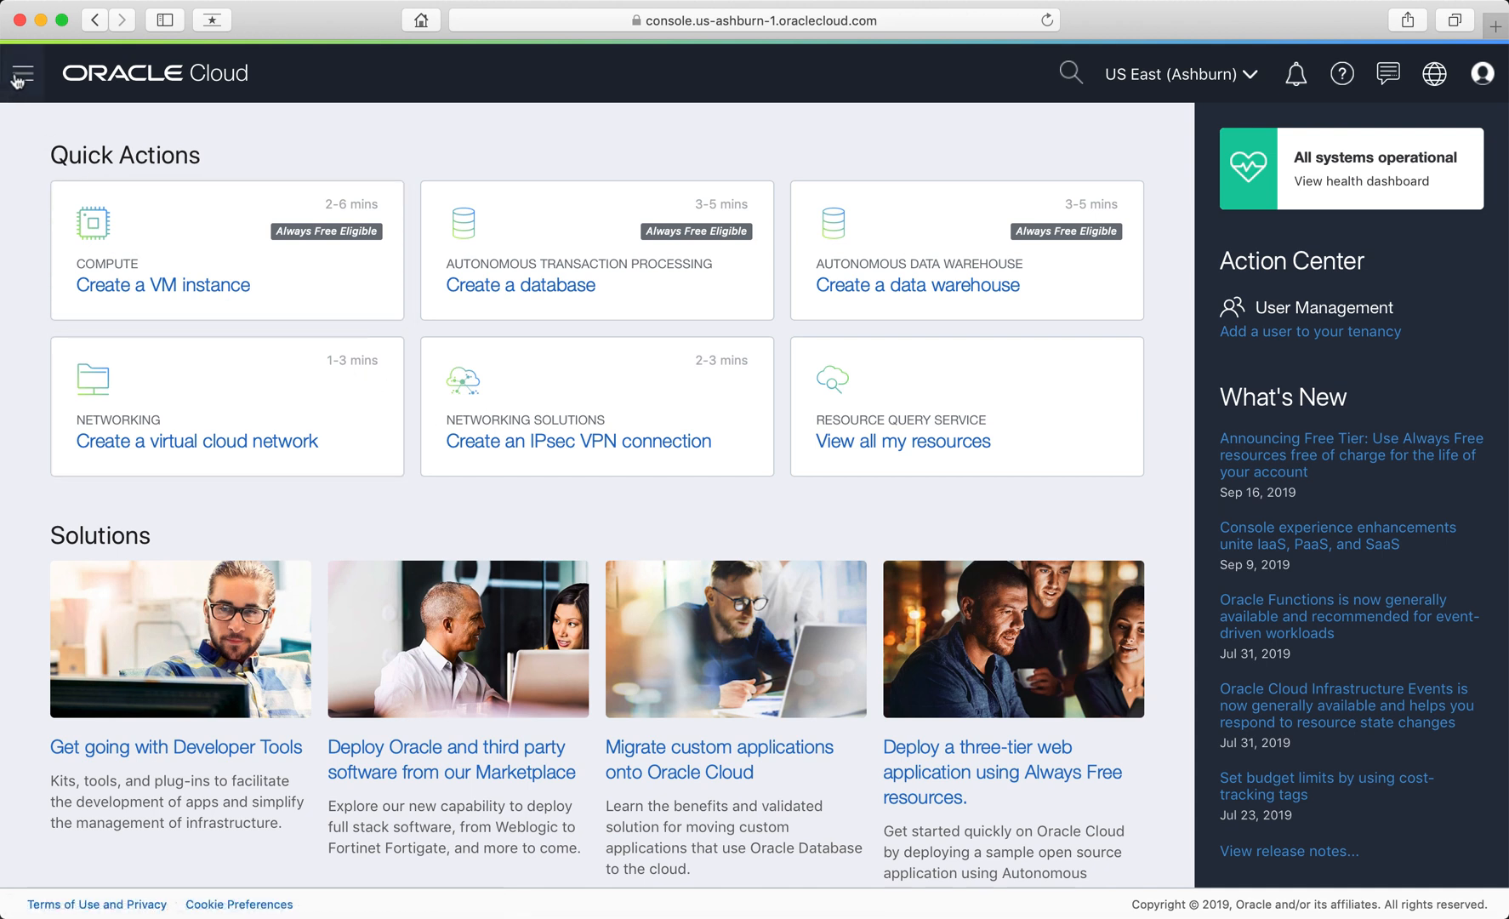
- Start a new Transaction Processing database limited to Always Free and enter and confirm the admin password
click(452, 294)
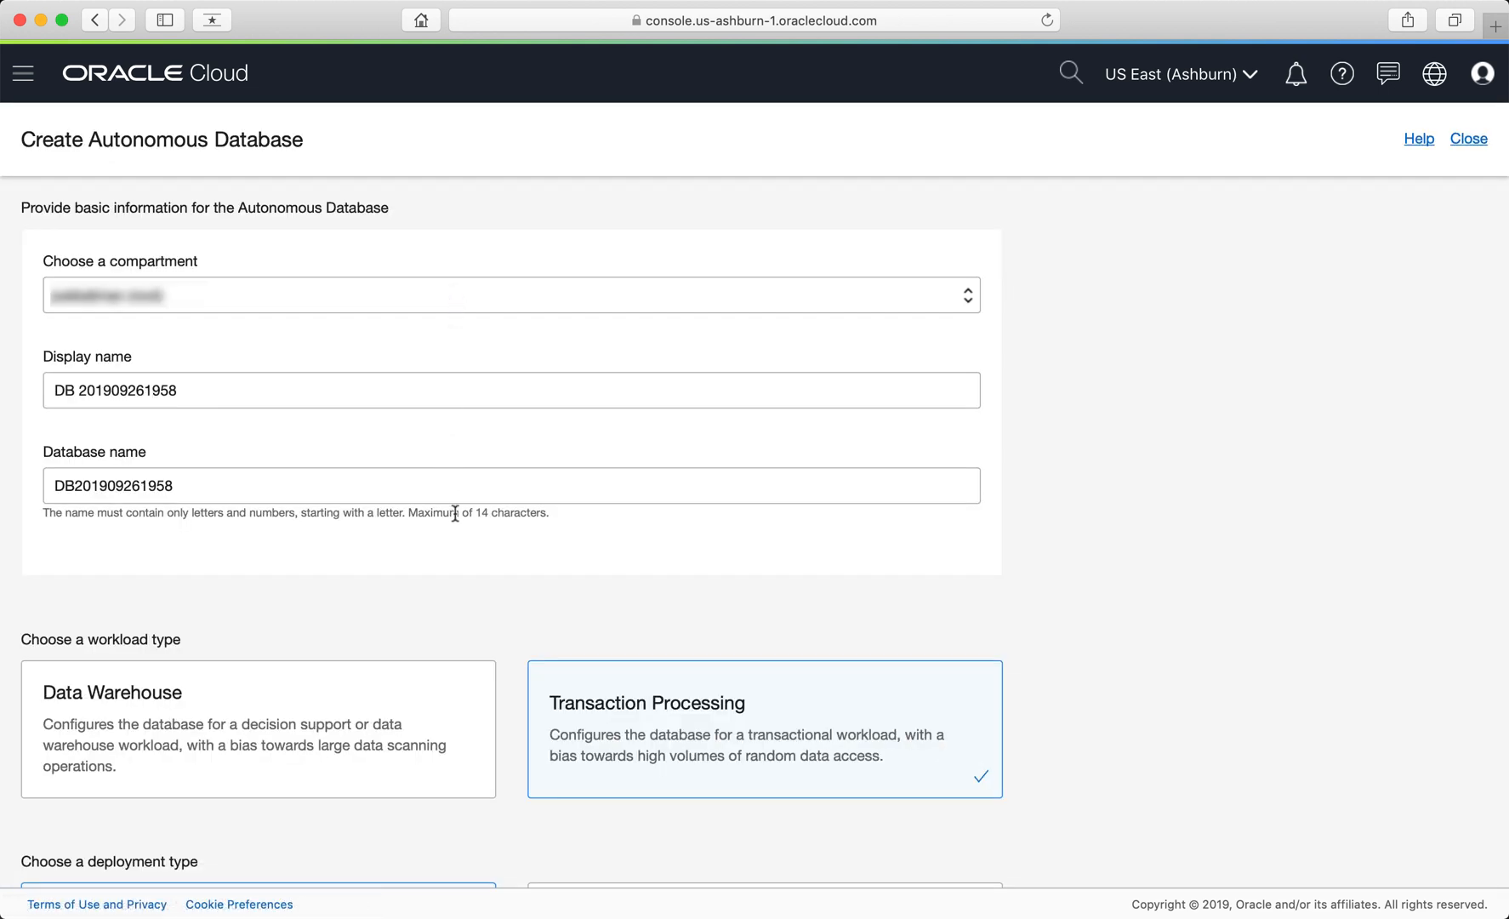
scroll(456, 516, down, 5)
scroll(454, 512, down, 2)
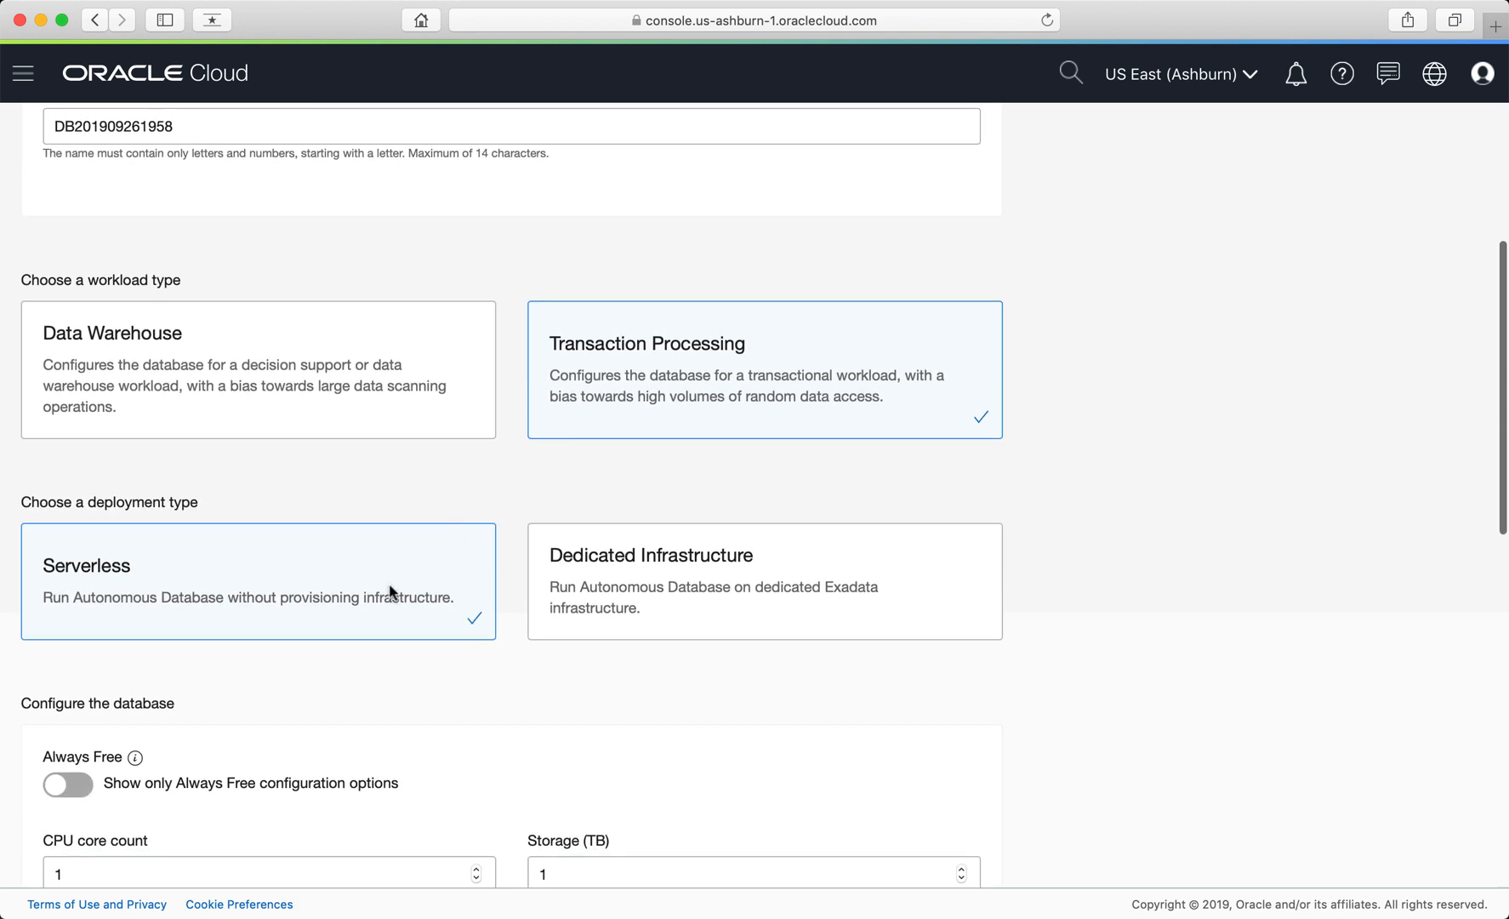
scroll(151, 769, down, 1)
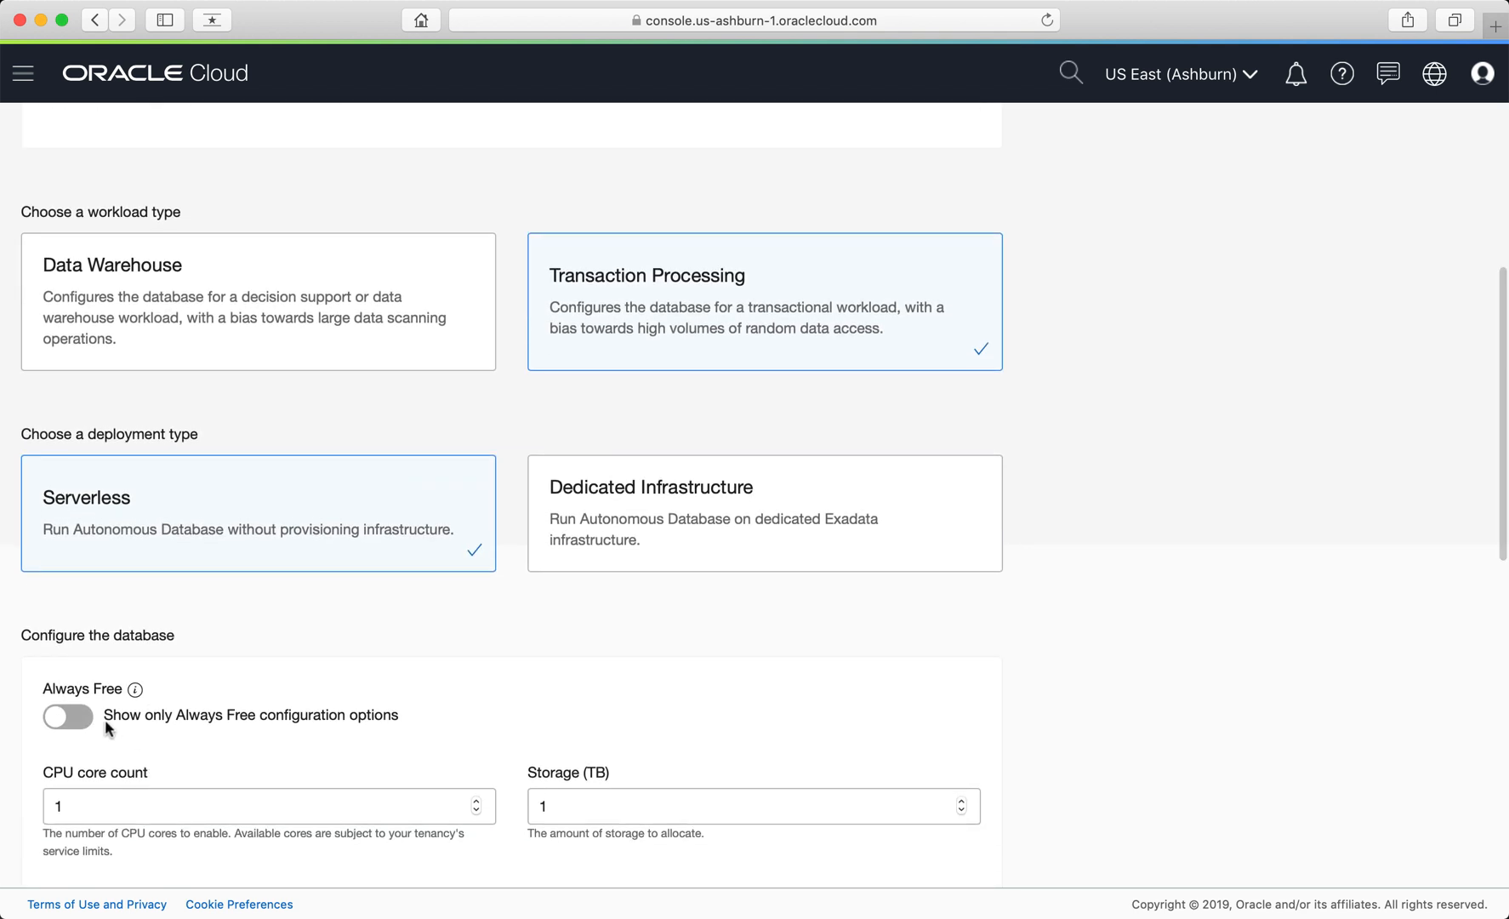
click(71, 717)
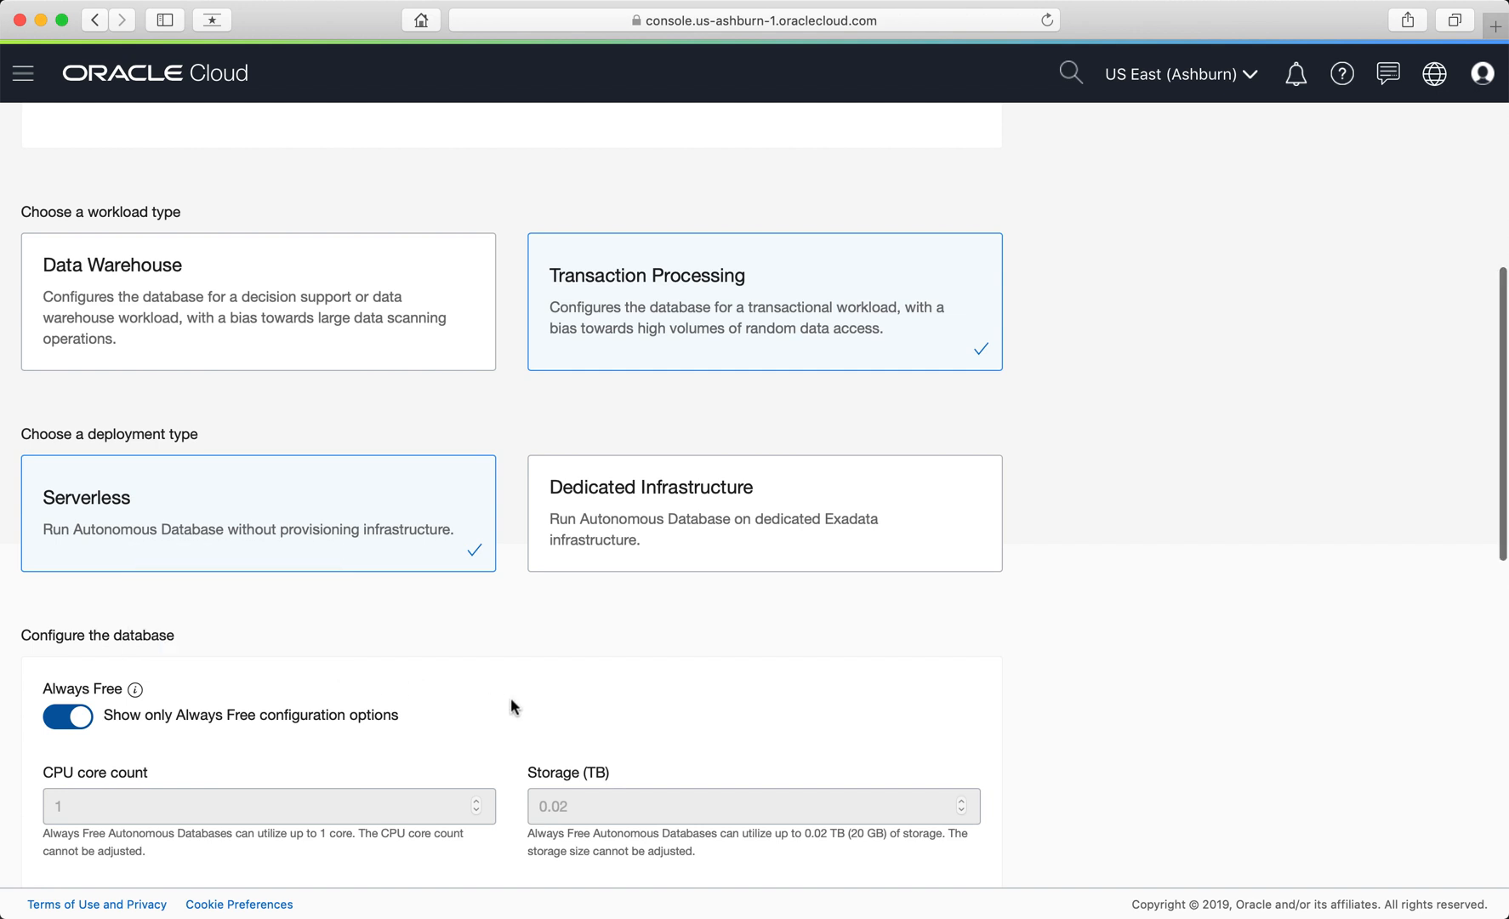
scroll(511, 699, down, 5)
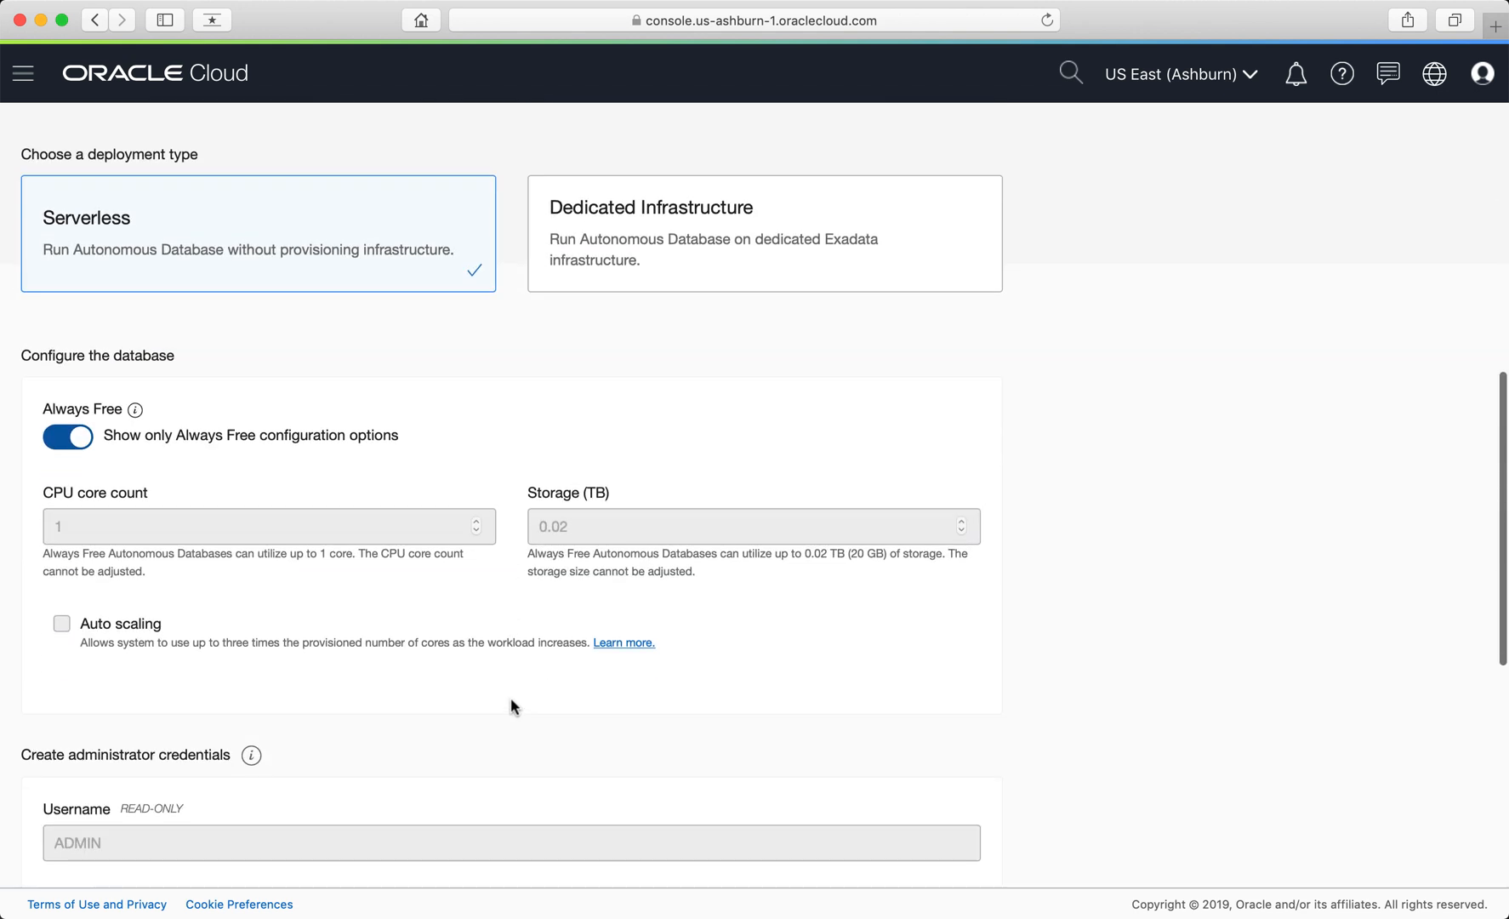
scroll(510, 698, down, 2)
scroll(511, 705, down, 1)
scroll(512, 706, down, 1)
scroll(510, 706, down, 1)
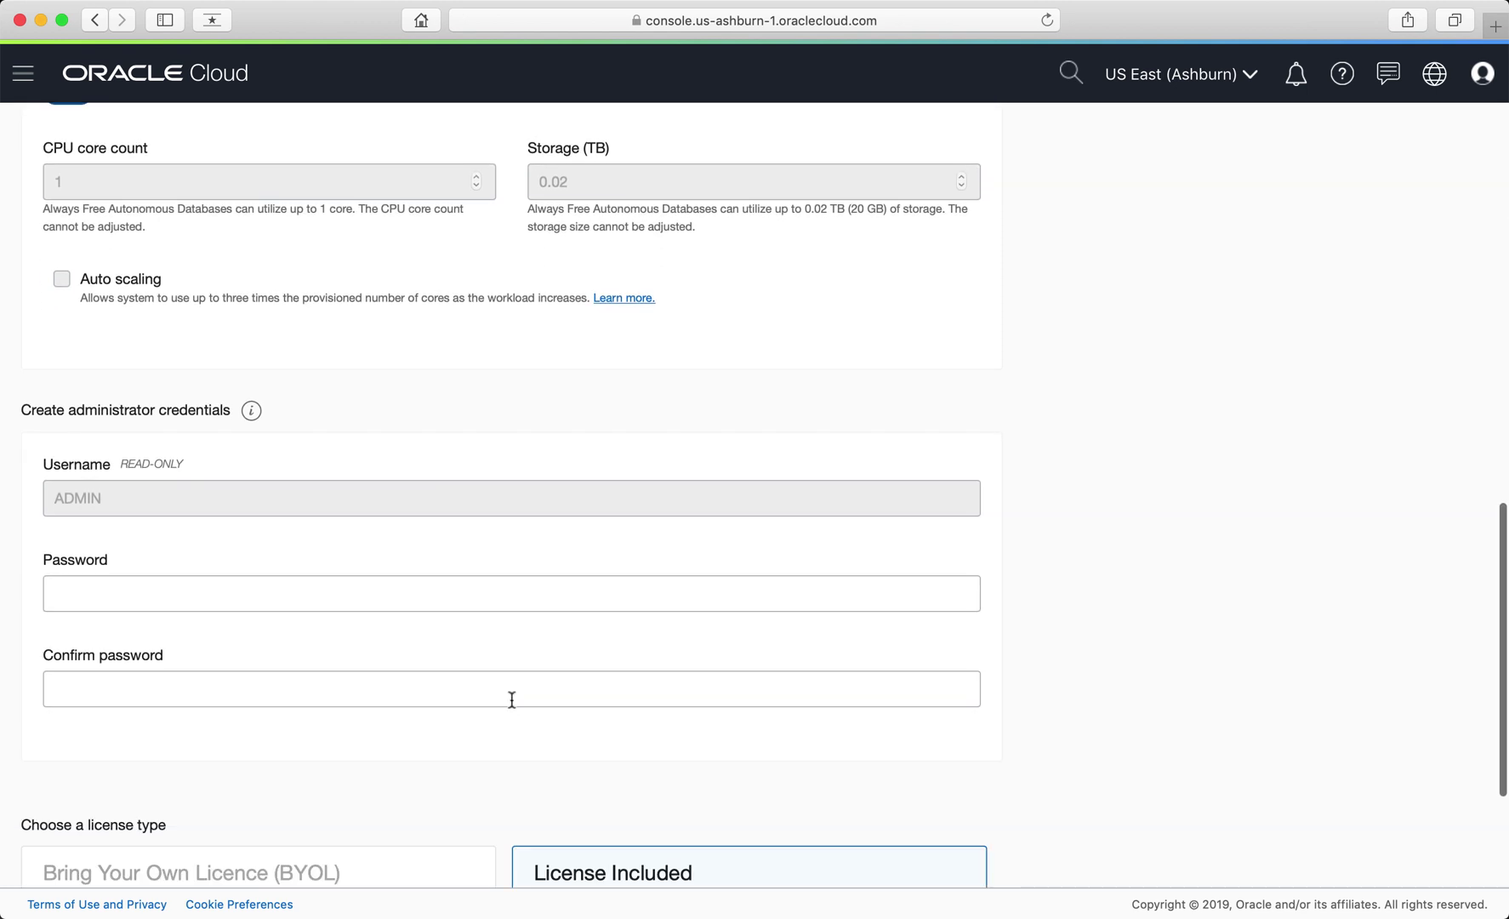
click(401, 601)
text(aa)
key(BackSpace)
key(BackSpace)
text(aaaaaaaaaaaaaaaa)
key(Tab)
text(aaaaaaaaaaaaaaaa)
scroll(594, 582, down, 2)
scroll(595, 585, down, 3)
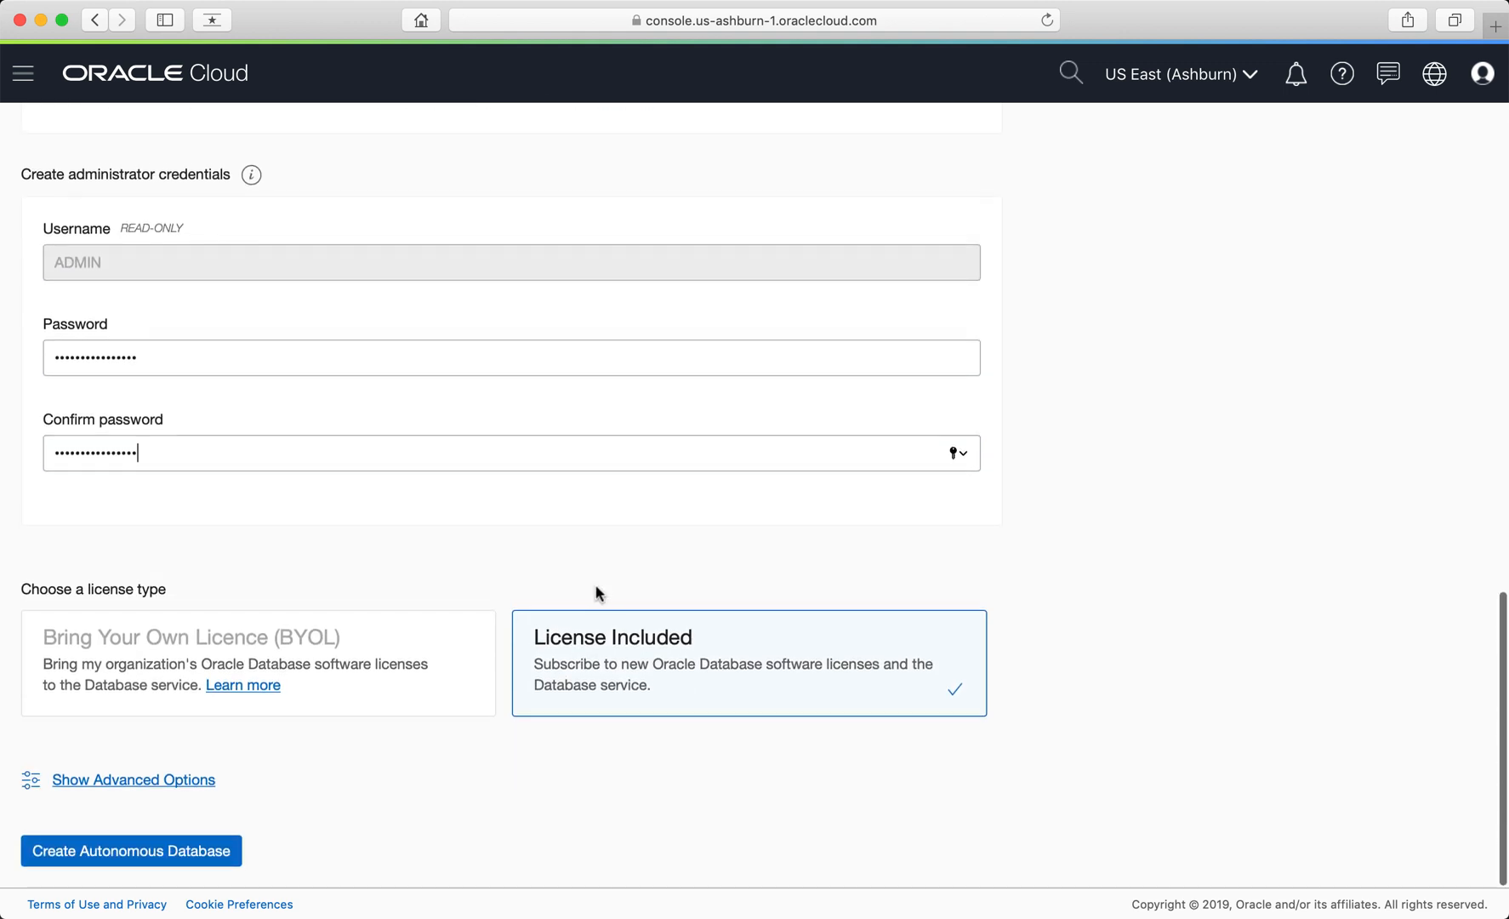
- Create the Autonomous Database and decline saving the password while it provisions
click(177, 851)
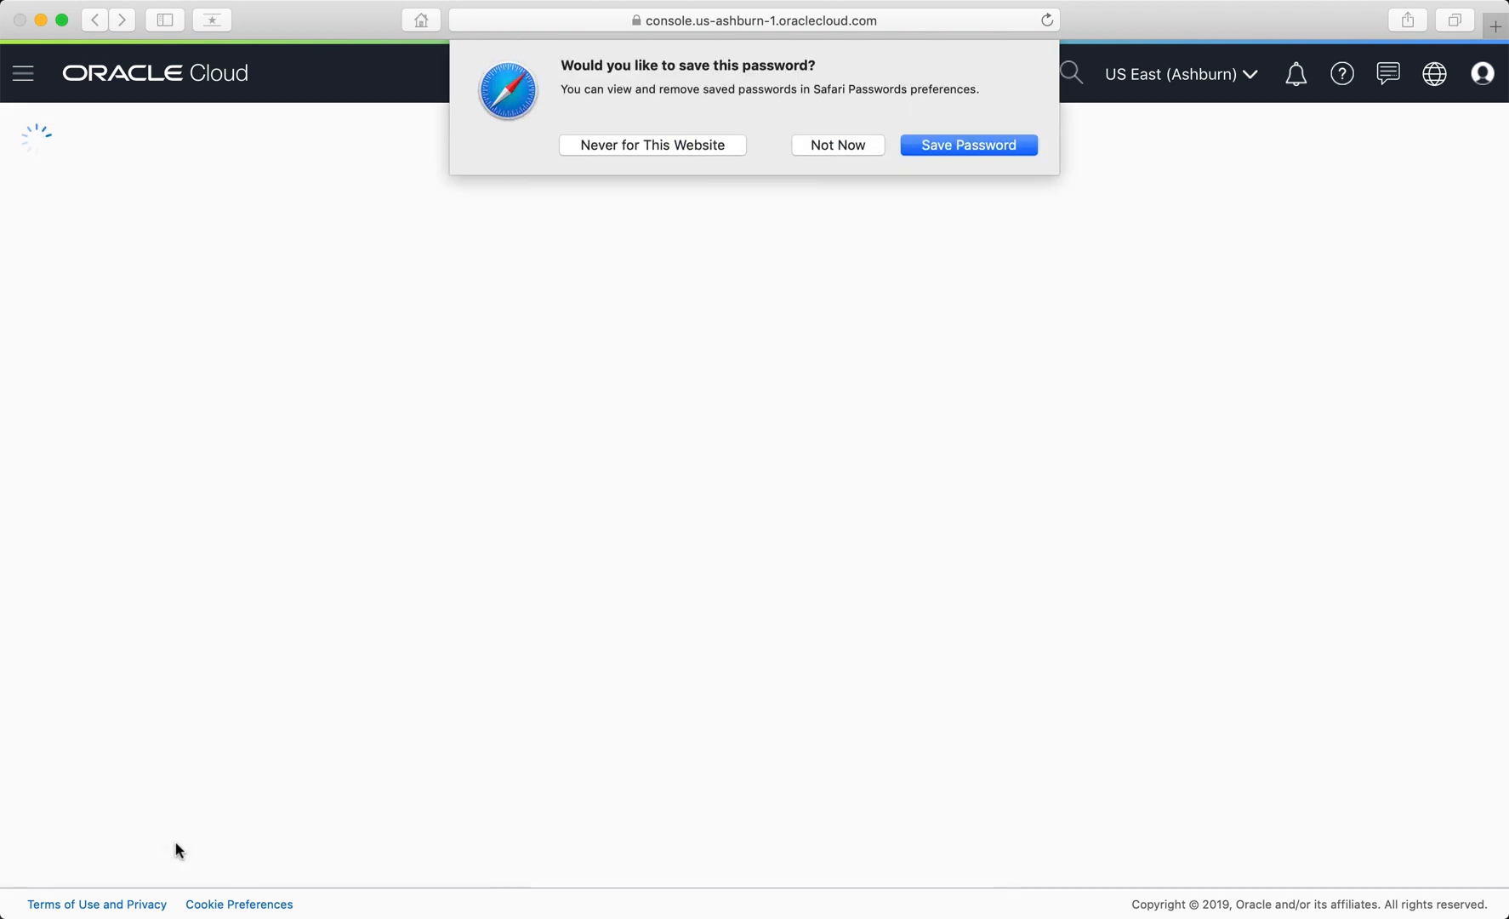
click(708, 151)
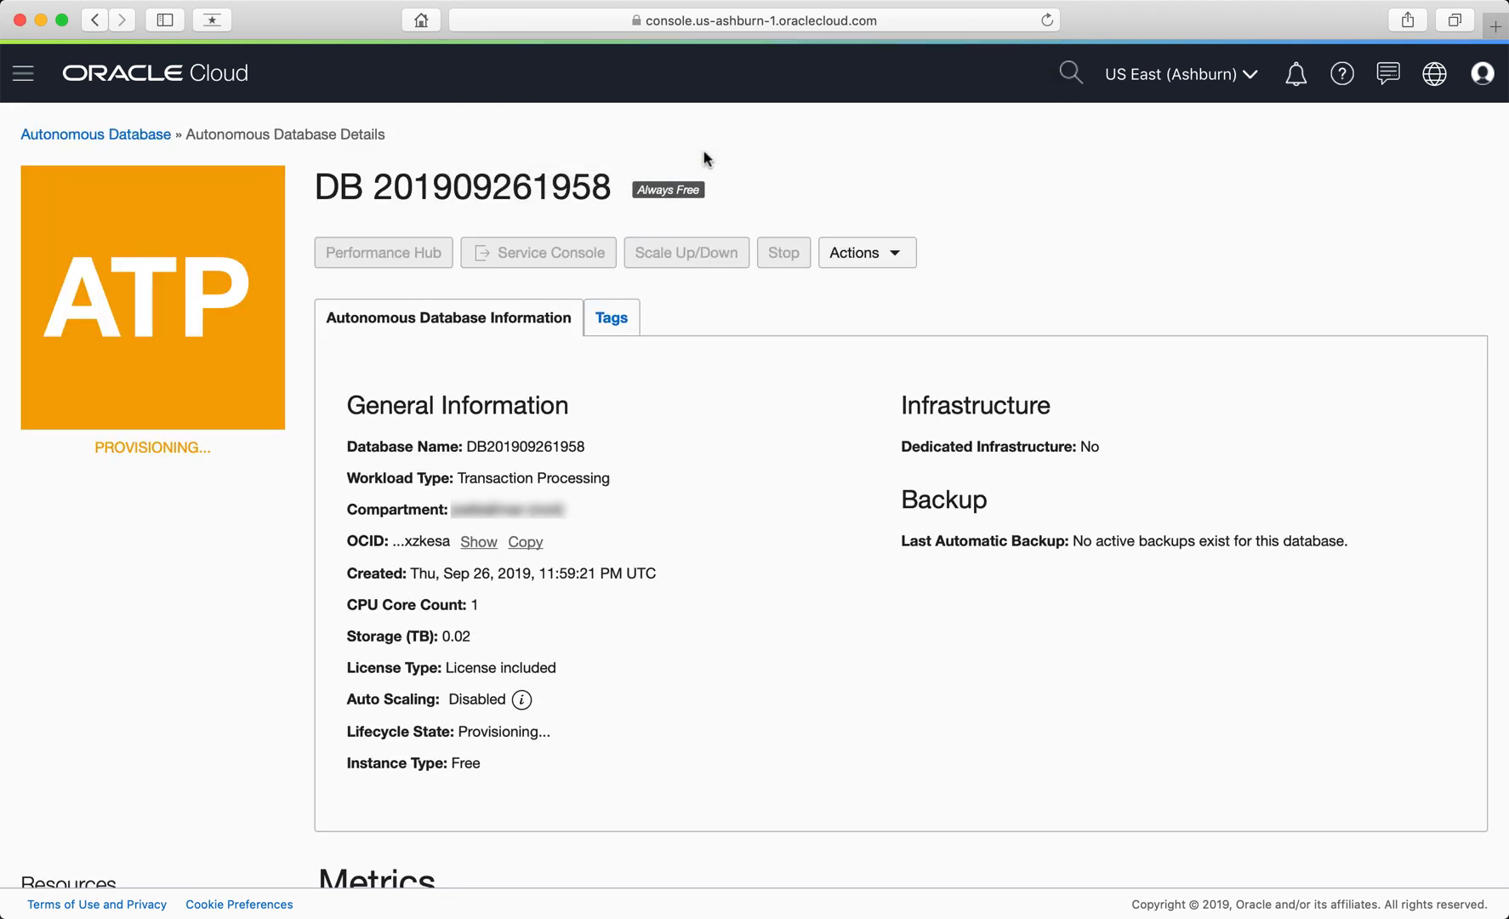